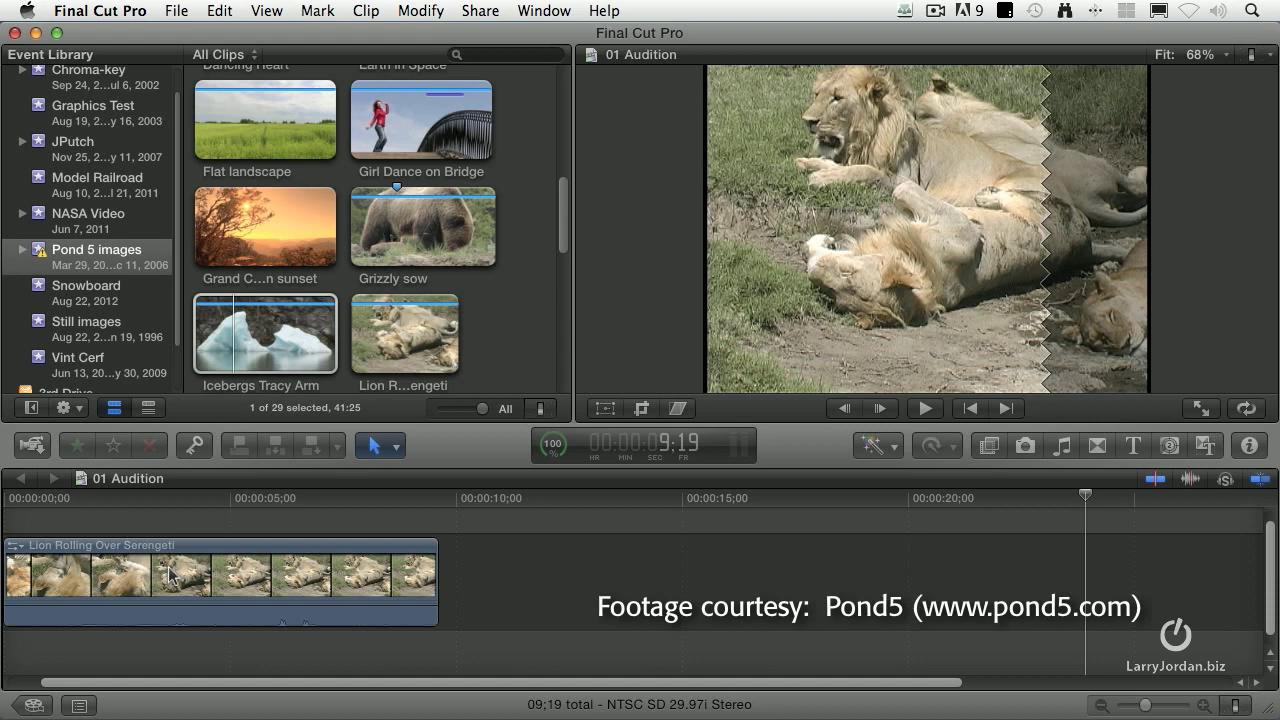
Step: Play the lion clip from the start of the timeline
key(Home)
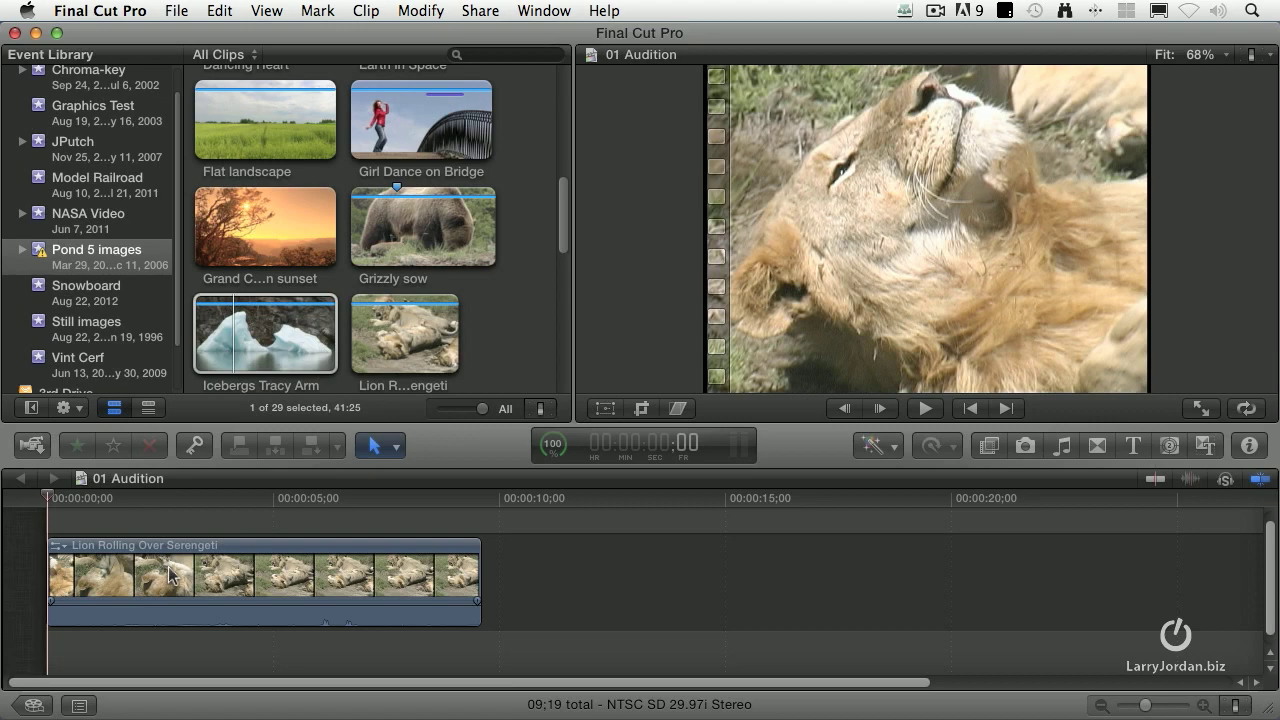
key(space)
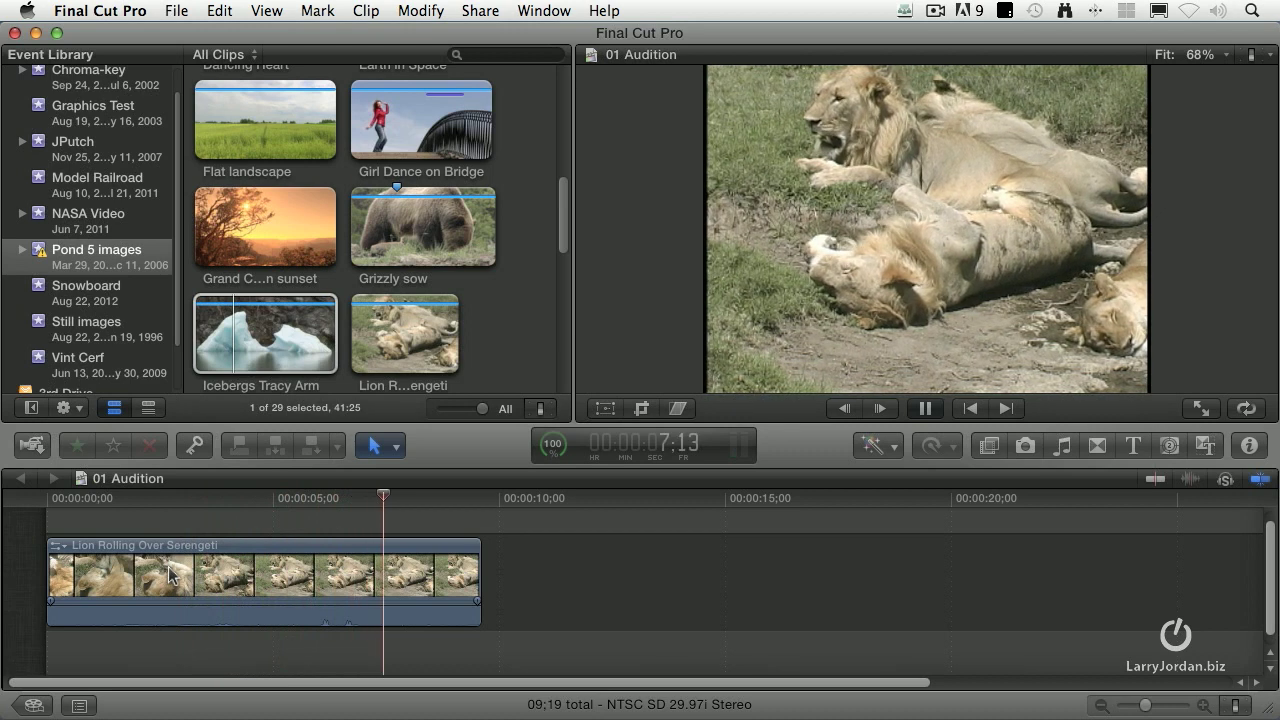
key(space)
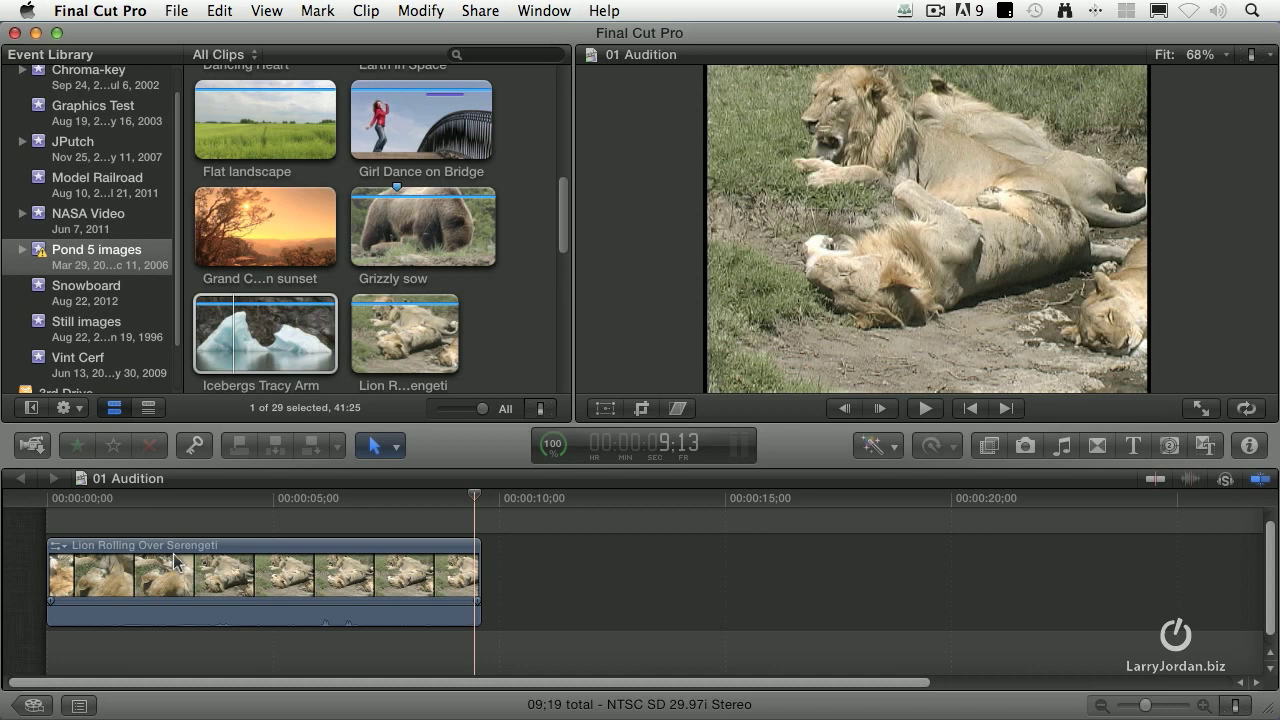
Step: Preview the Big horn sheep and Black Bear clips in the event browser
scroll(526, 159, up, 5)
scroll(526, 159, up, 3)
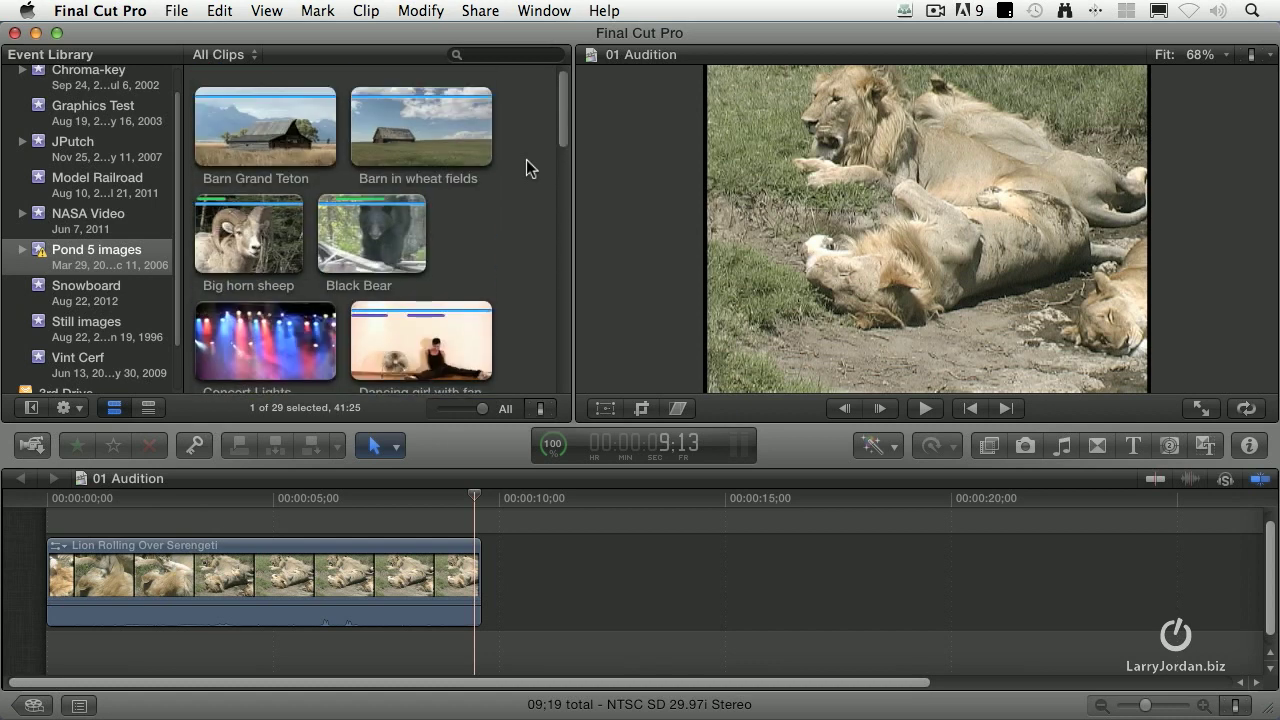
click(248, 235)
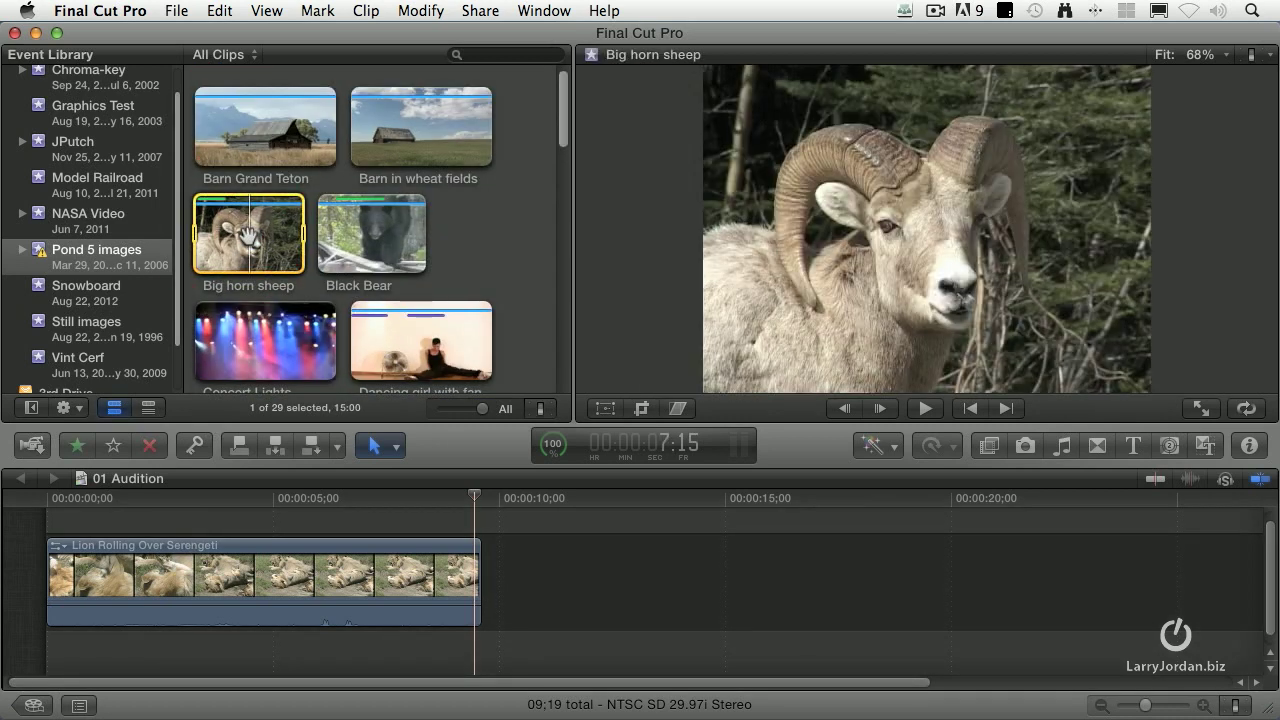
click(364, 242)
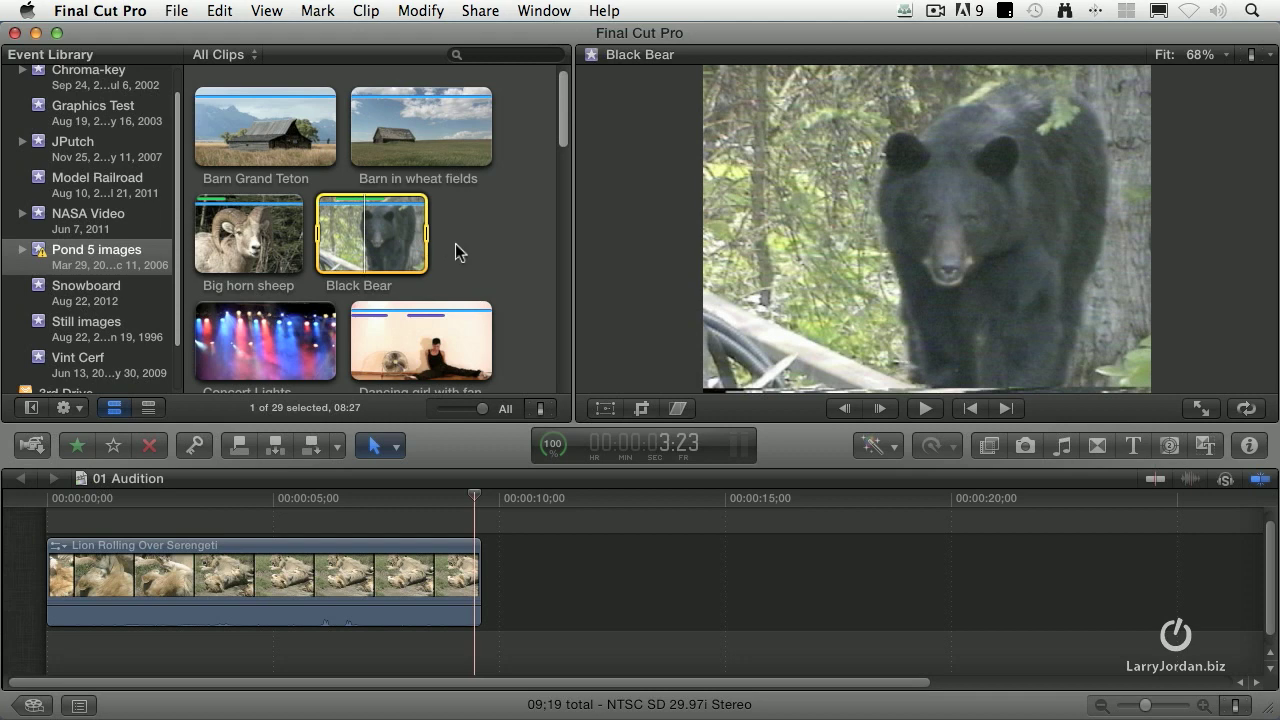
Step: Select both clips, create an audition from them, and select the new Black Bear audition
drag(463, 240, 171, 243)
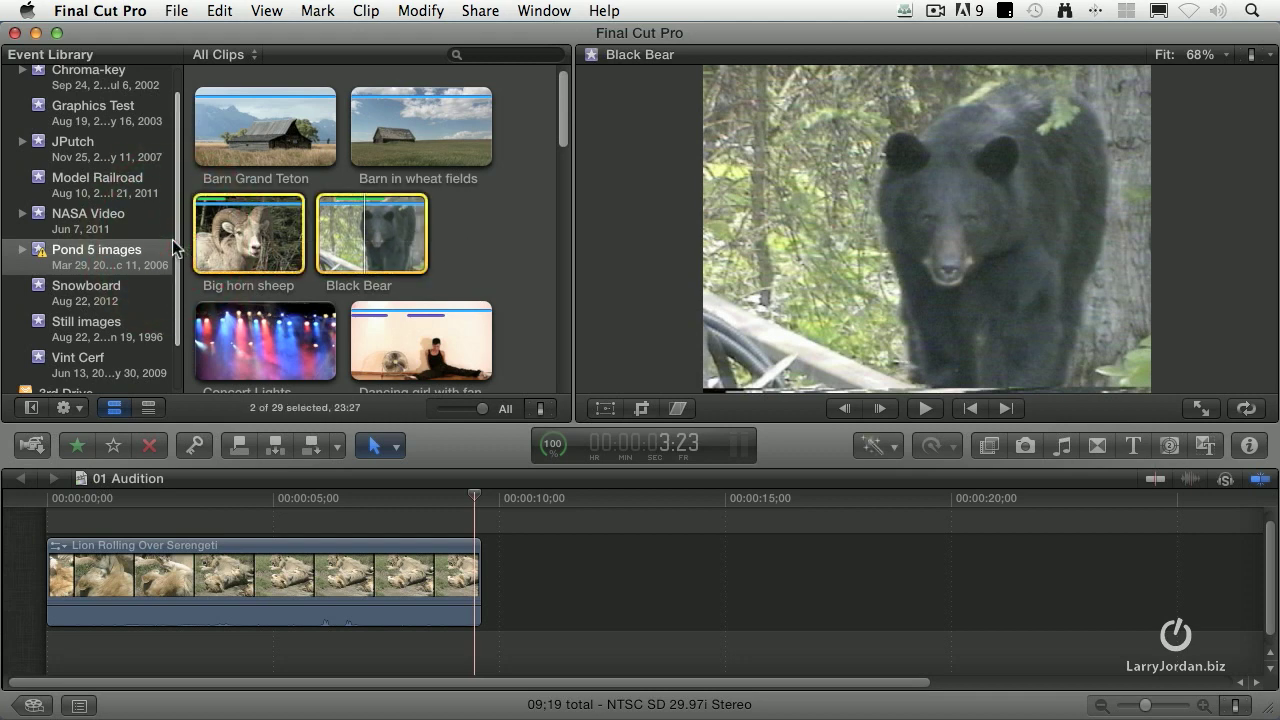
click(366, 10)
mouse_move(387, 96)
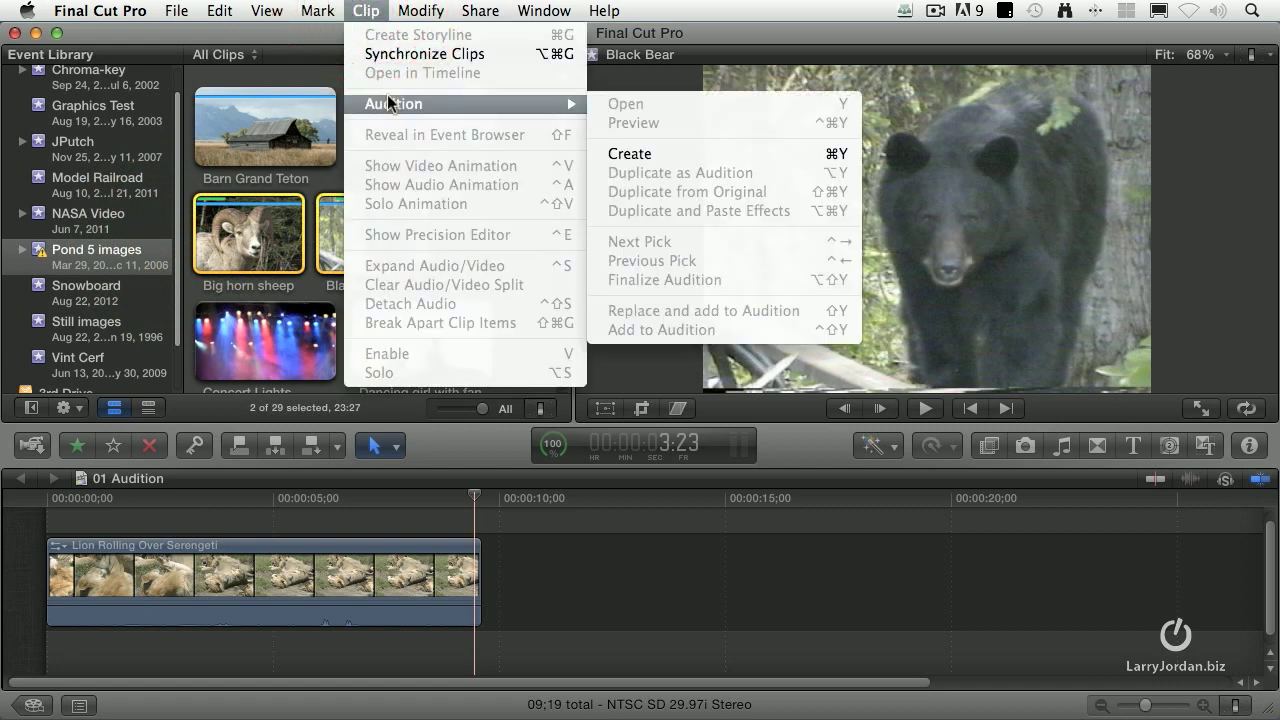
click(740, 156)
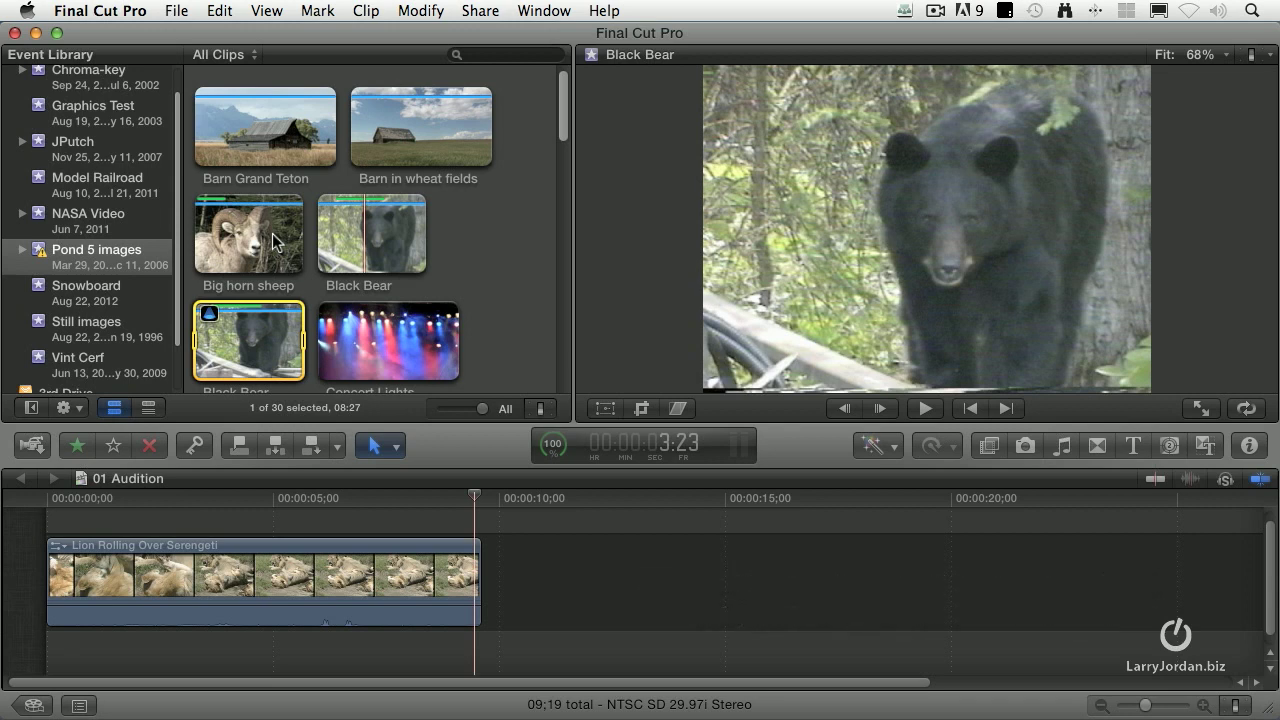
click(236, 354)
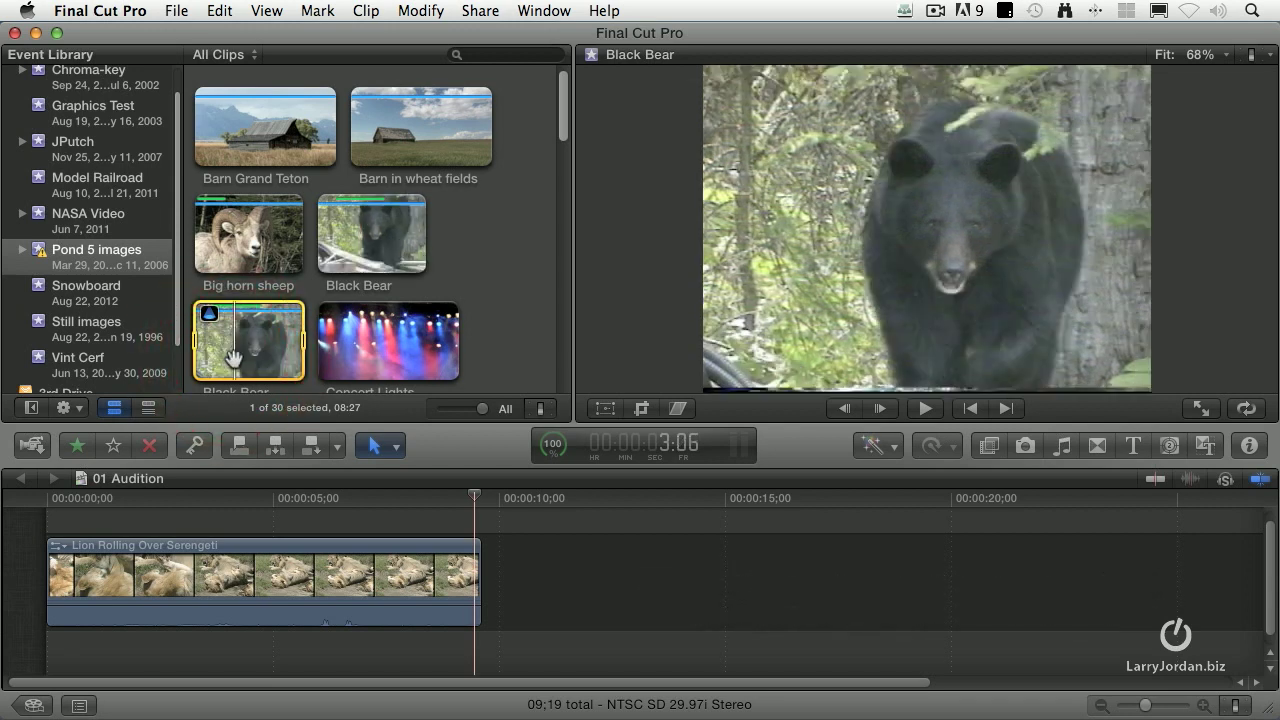
Step: Append the Black Bear audition after the lion clip and play across the cut from about 5 seconds
key(e)
click(400, 501)
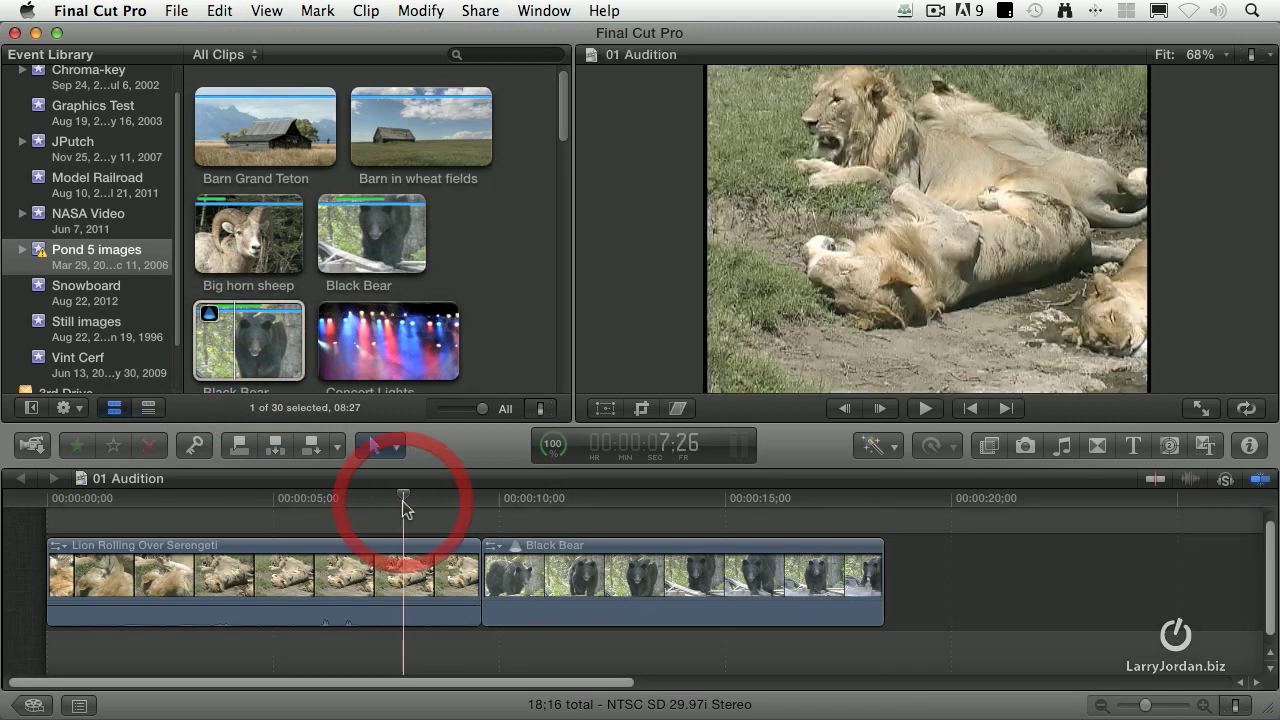
click(296, 502)
key(space)
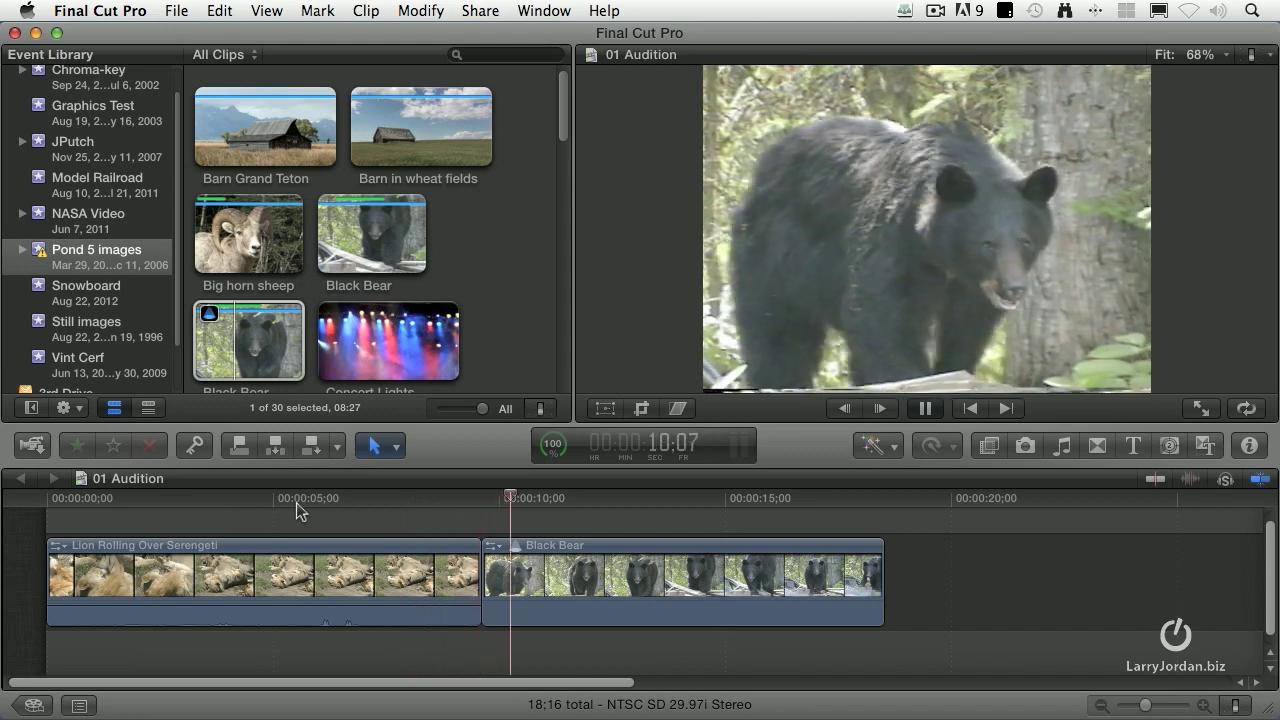
key(space)
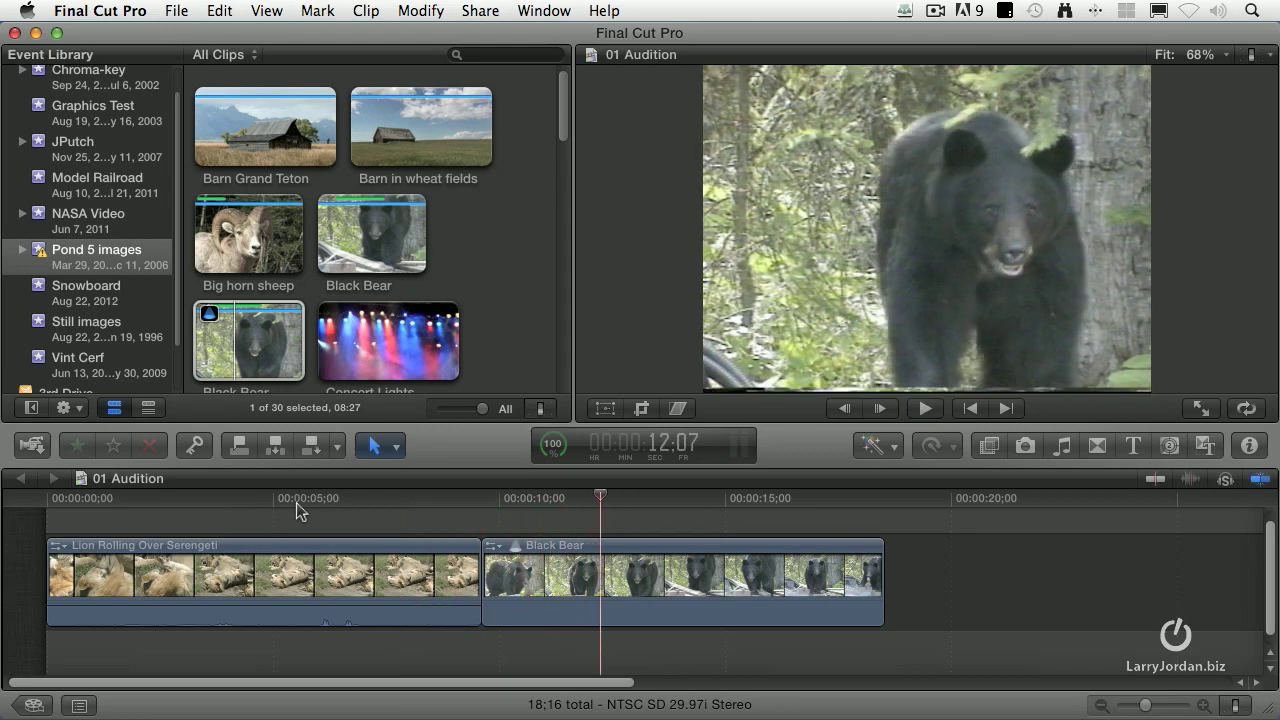
click(568, 620)
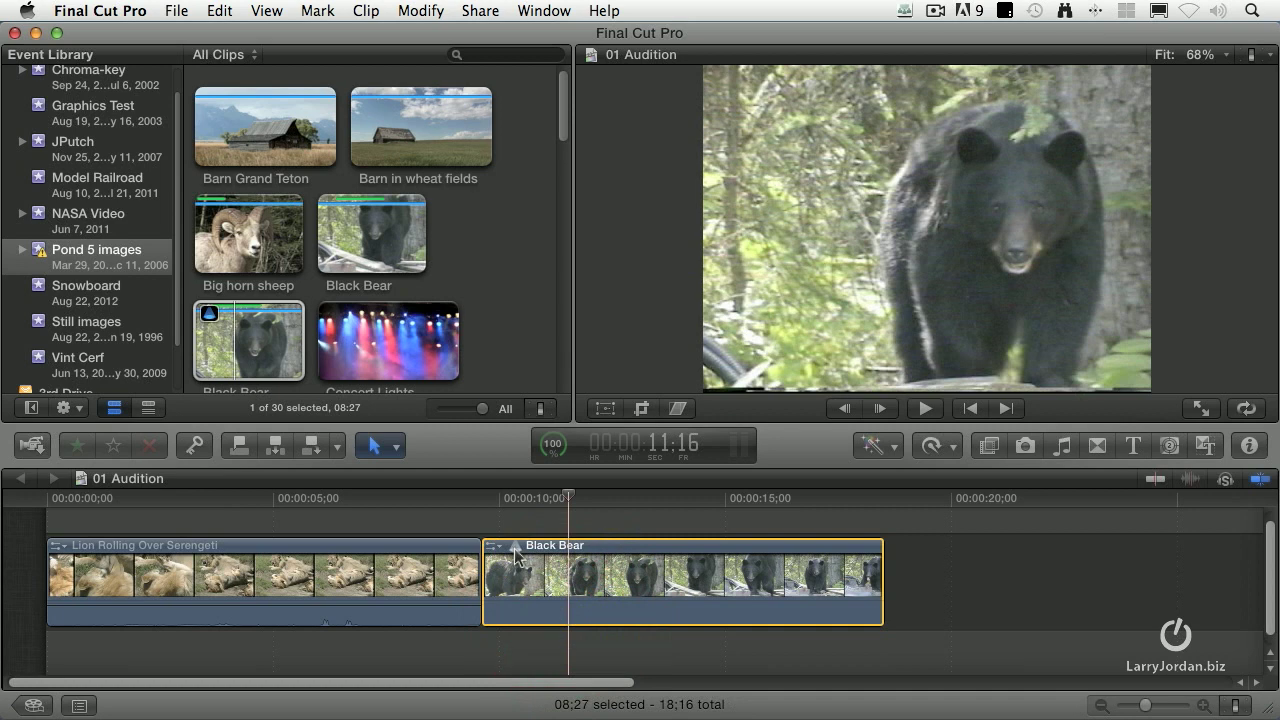
Step: Open the audition, switch the pick to Big horn sheep, and preview it in context
key(y)
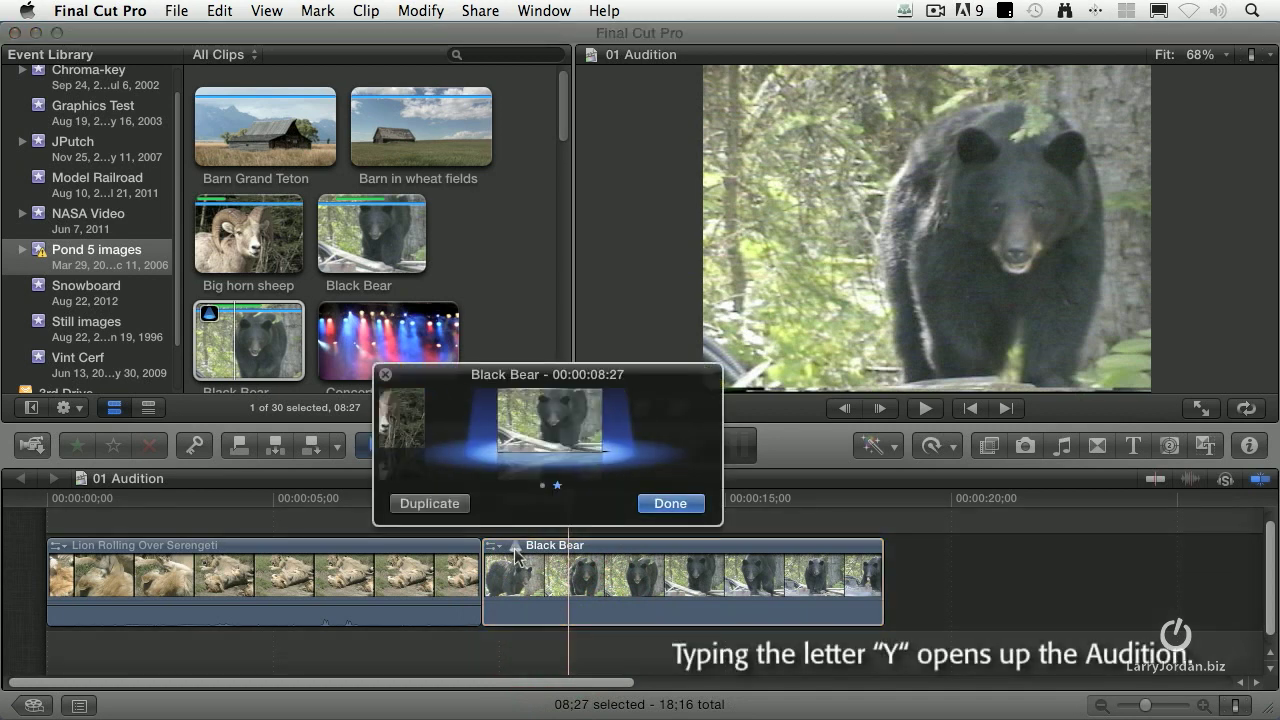
click(394, 433)
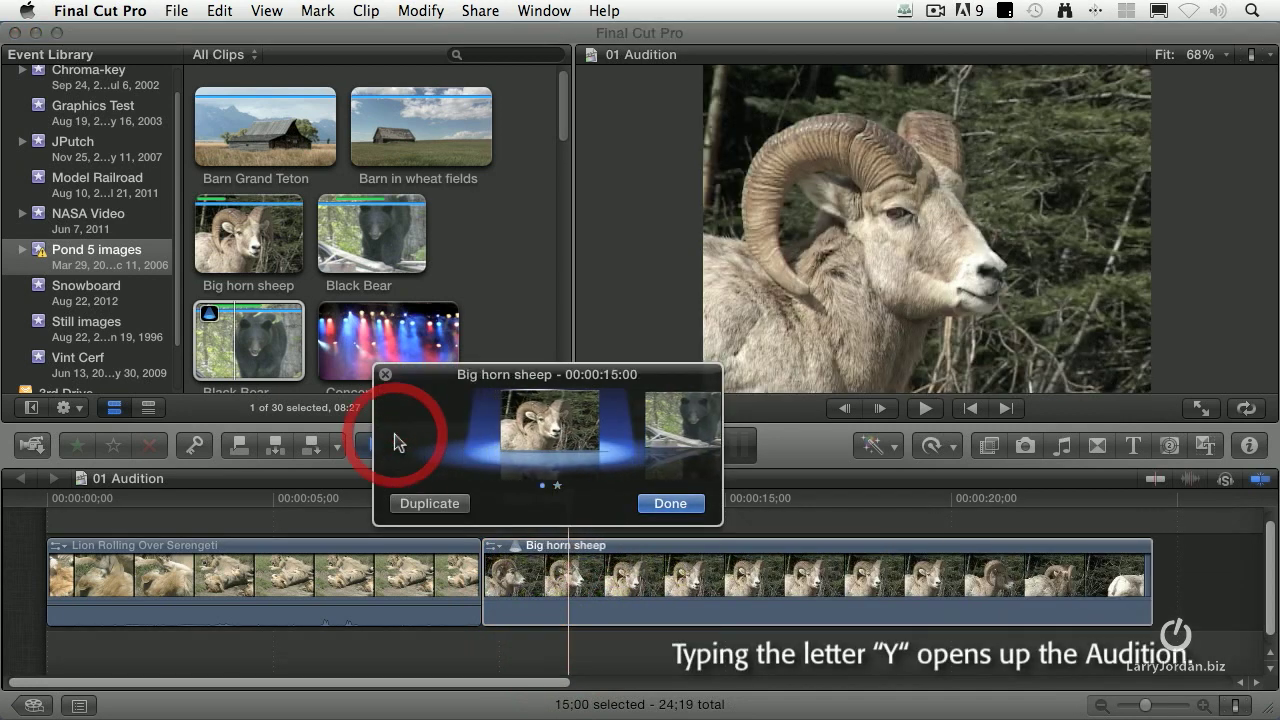
click(679, 422)
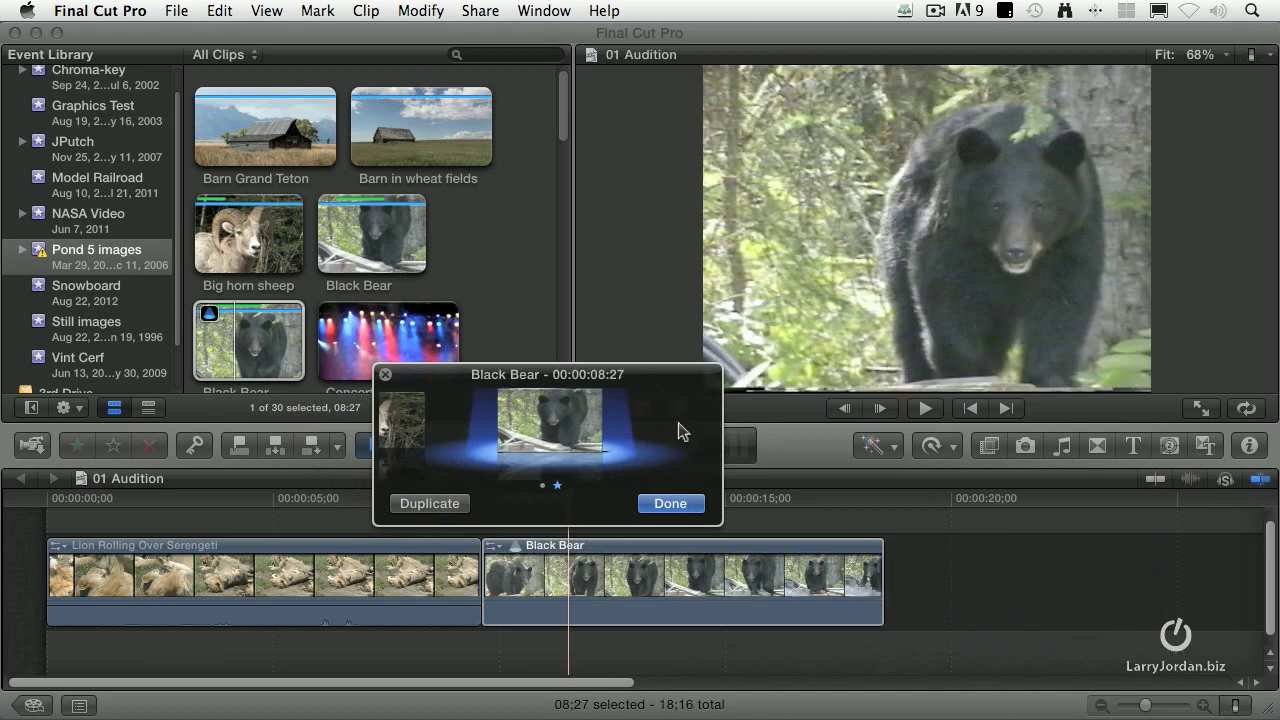
click(432, 424)
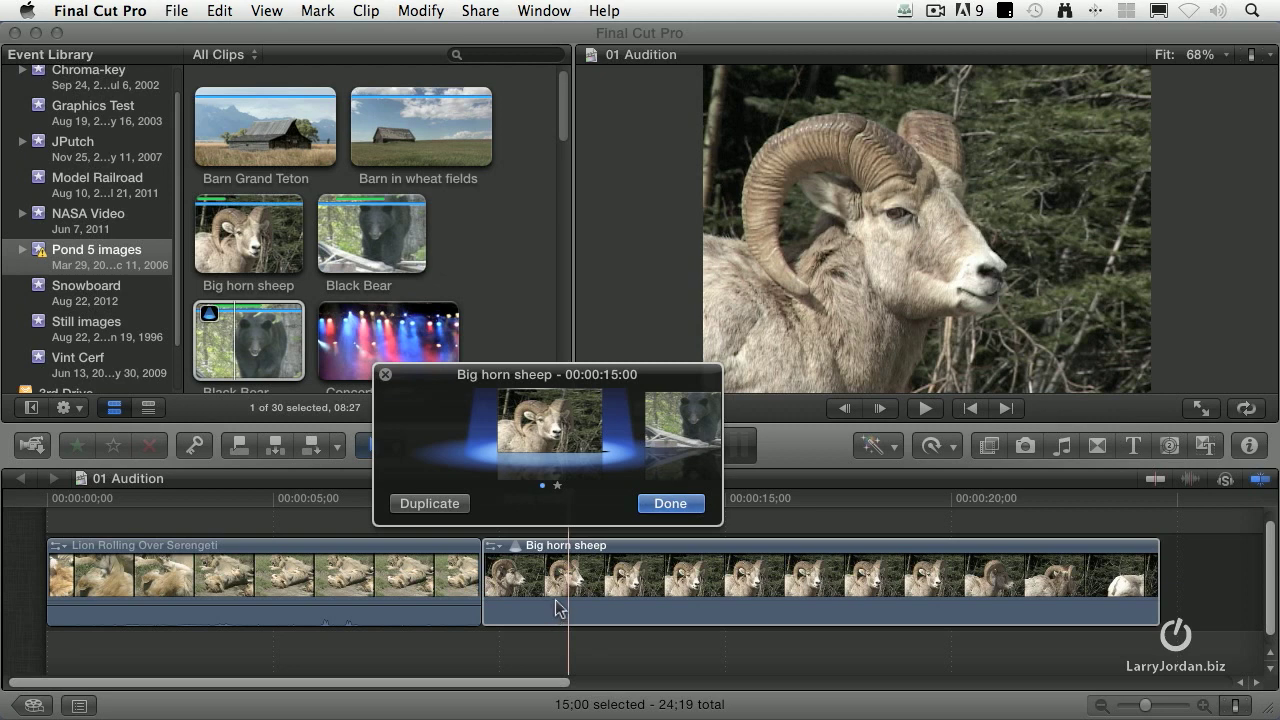
key(space)
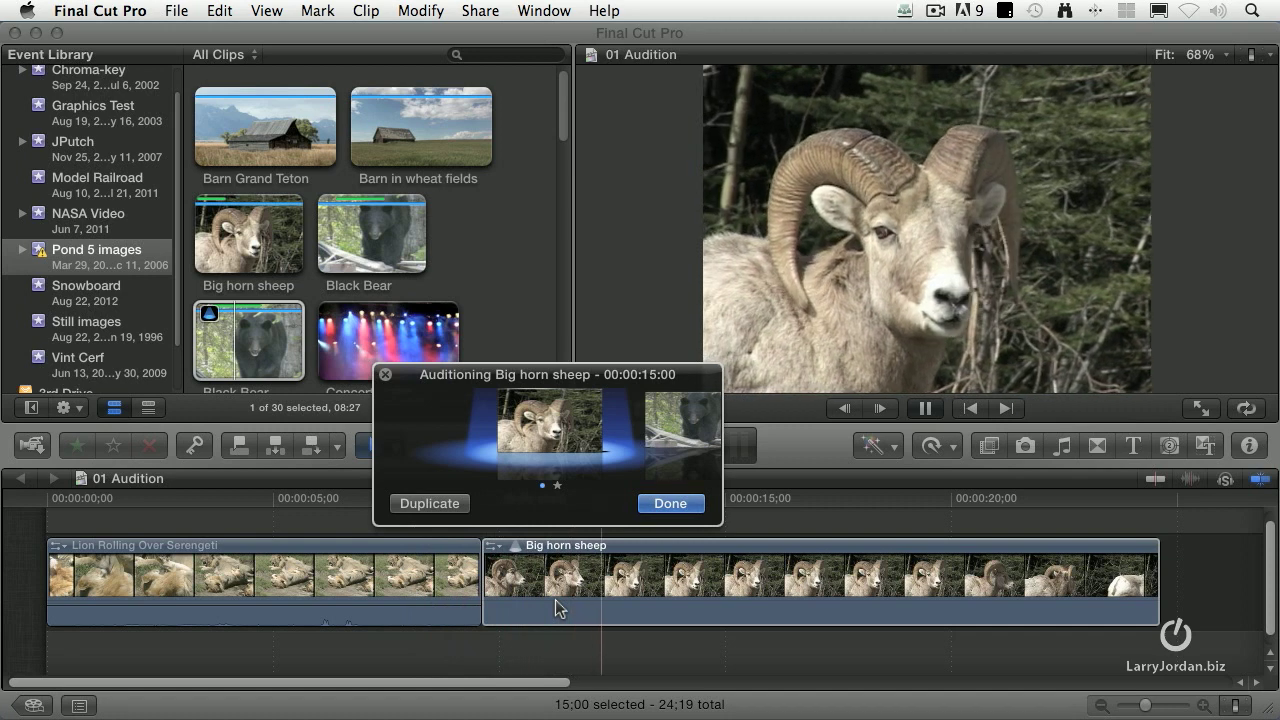
key(space)
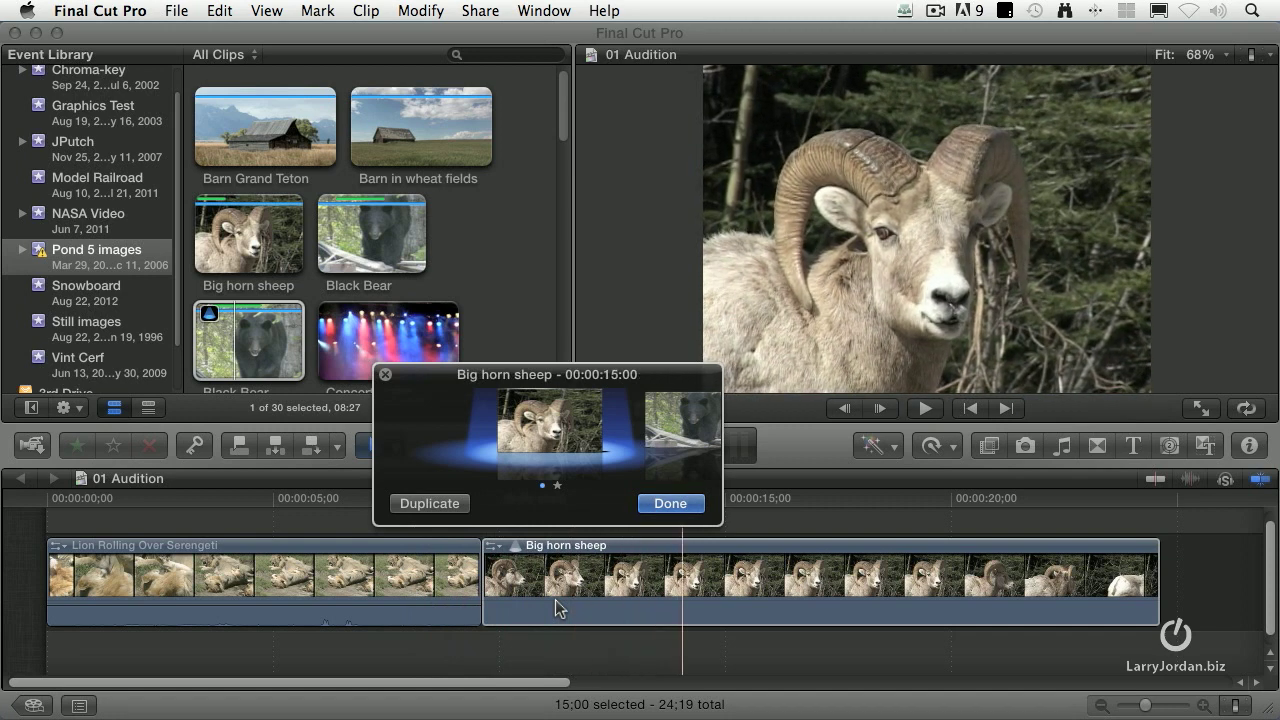
Step: Compare the Black Bear and Big horn sheep picks by previewing each in context
click(684, 418)
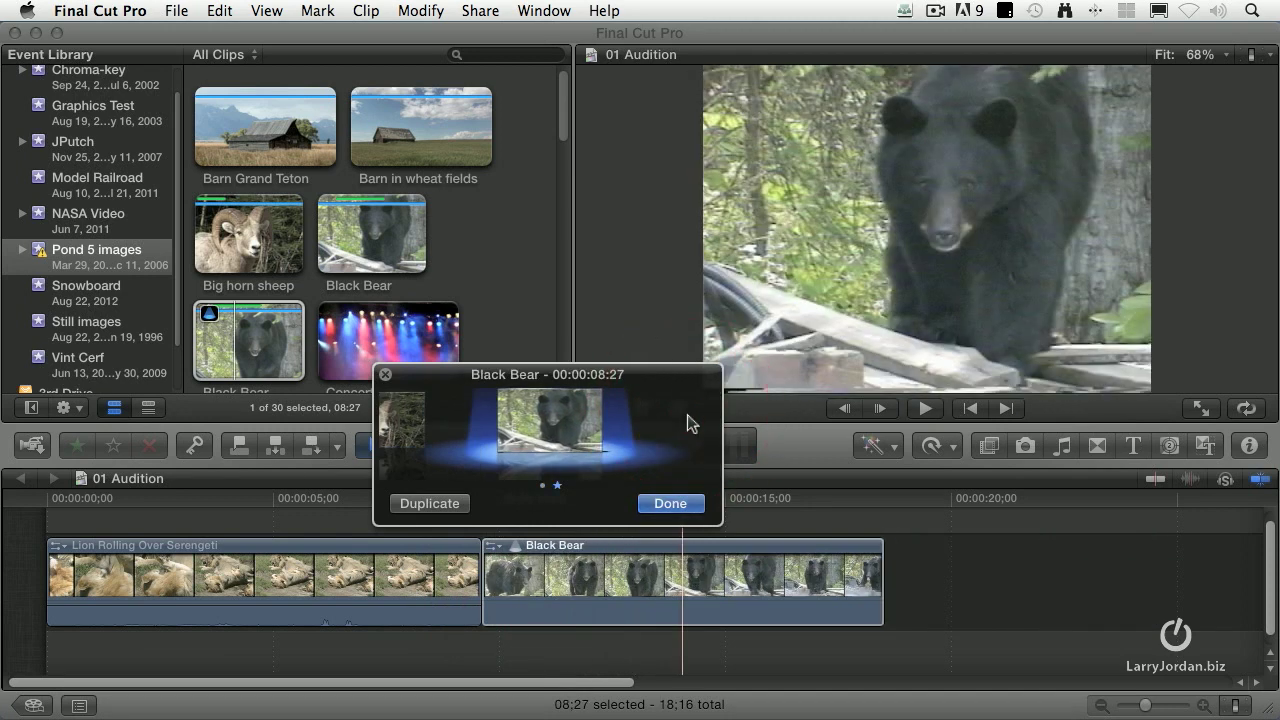
key(space)
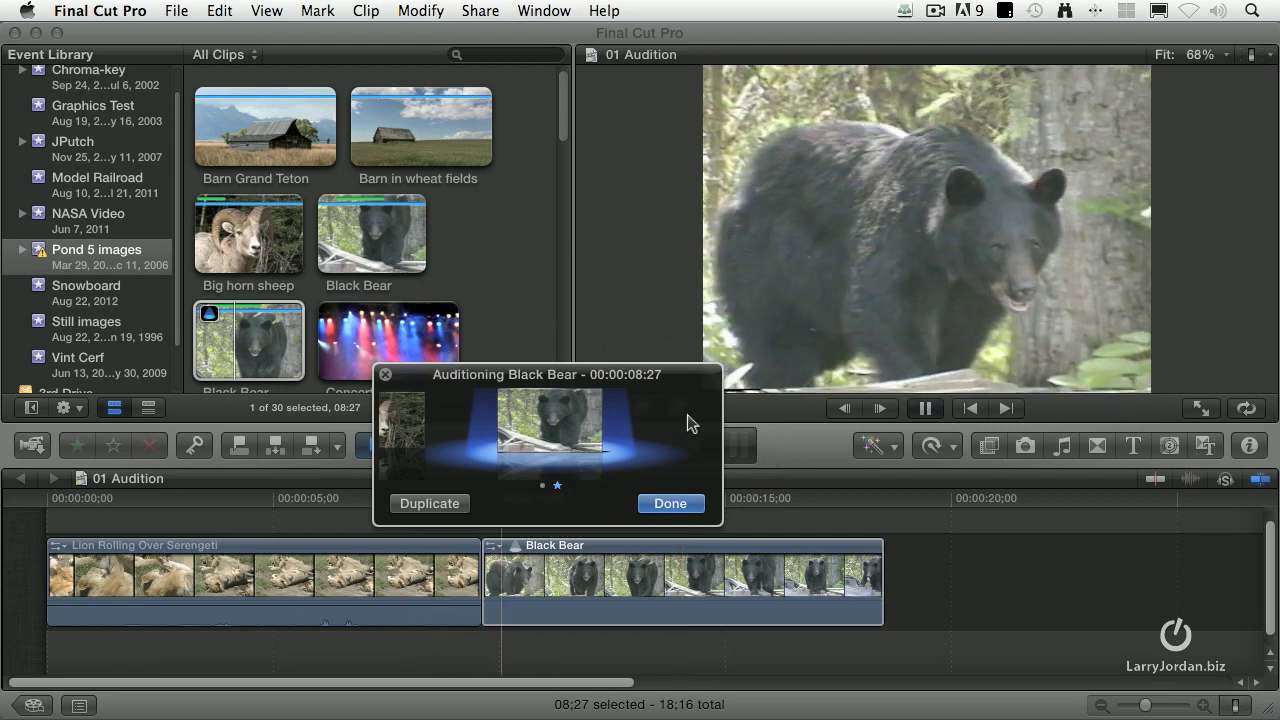
click(437, 409)
key(space)
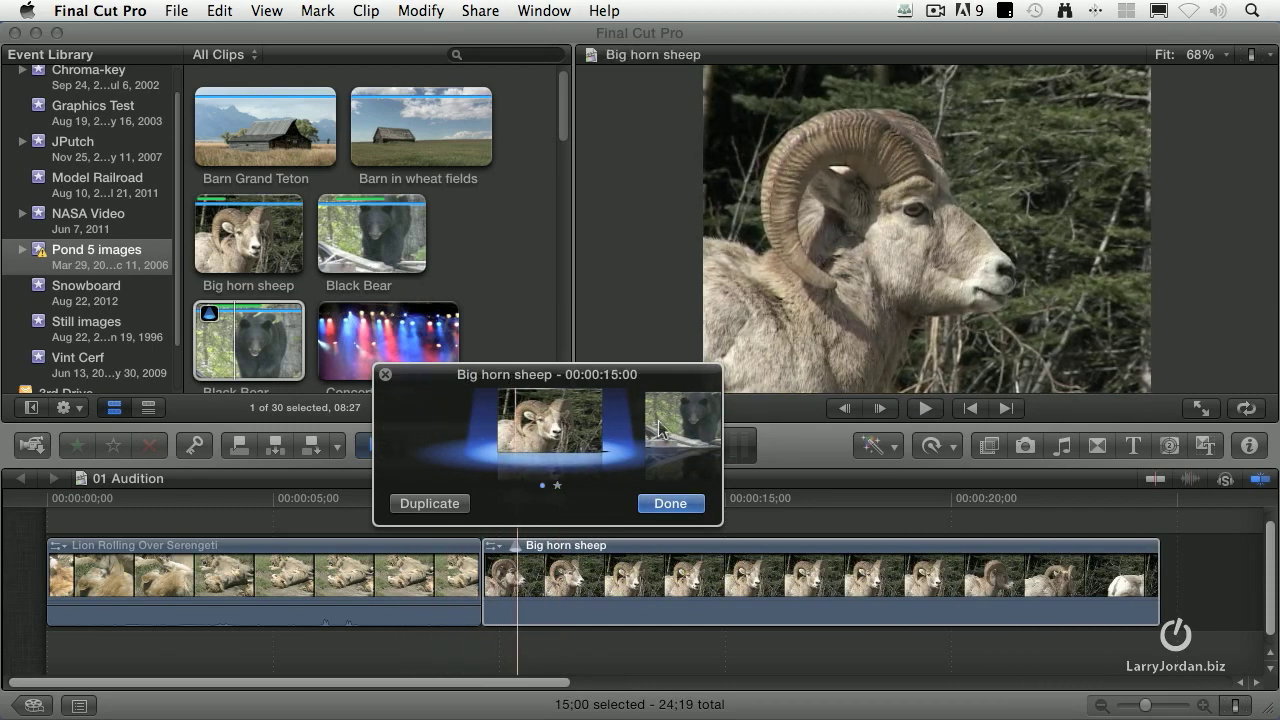
click(697, 430)
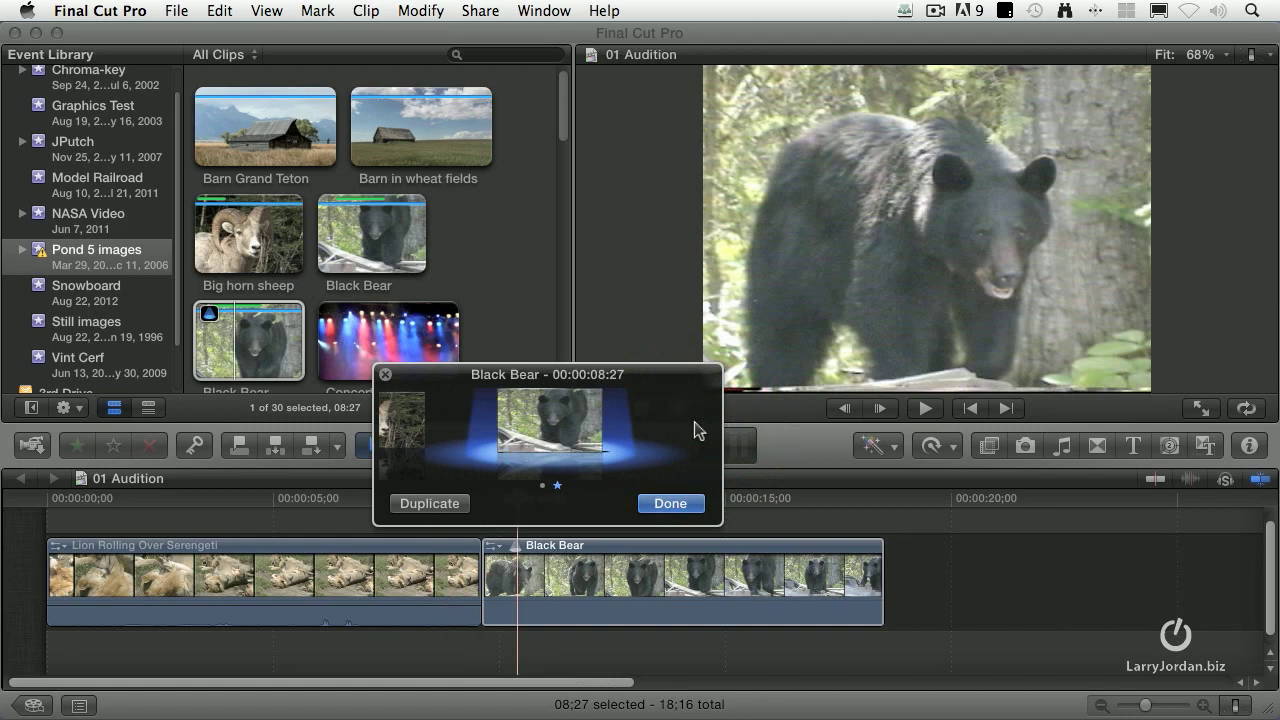
Step: Cycle between the picks, preview Big horn sheep, and close the audition keeping it
key(ctrl+Left)
key(ctrl+Right)
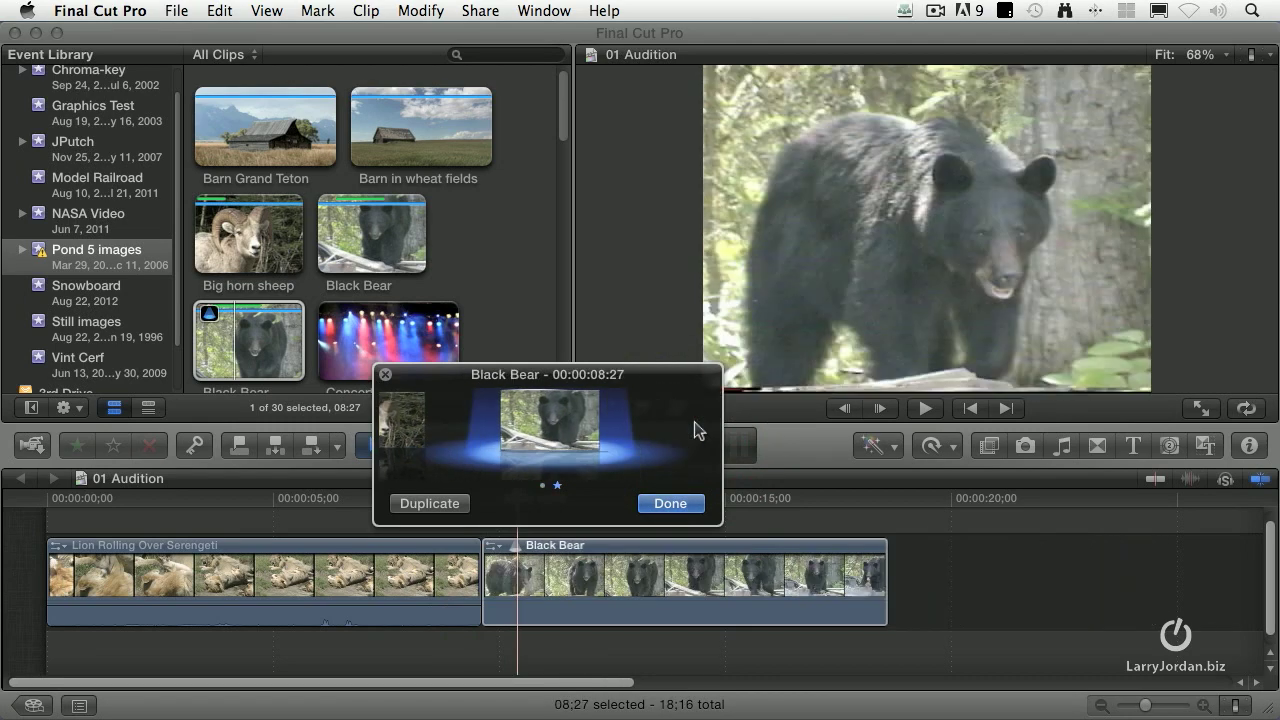
key(ctrl+Left)
key(ctrl+Right)
key(ctrl+Left)
key(space)
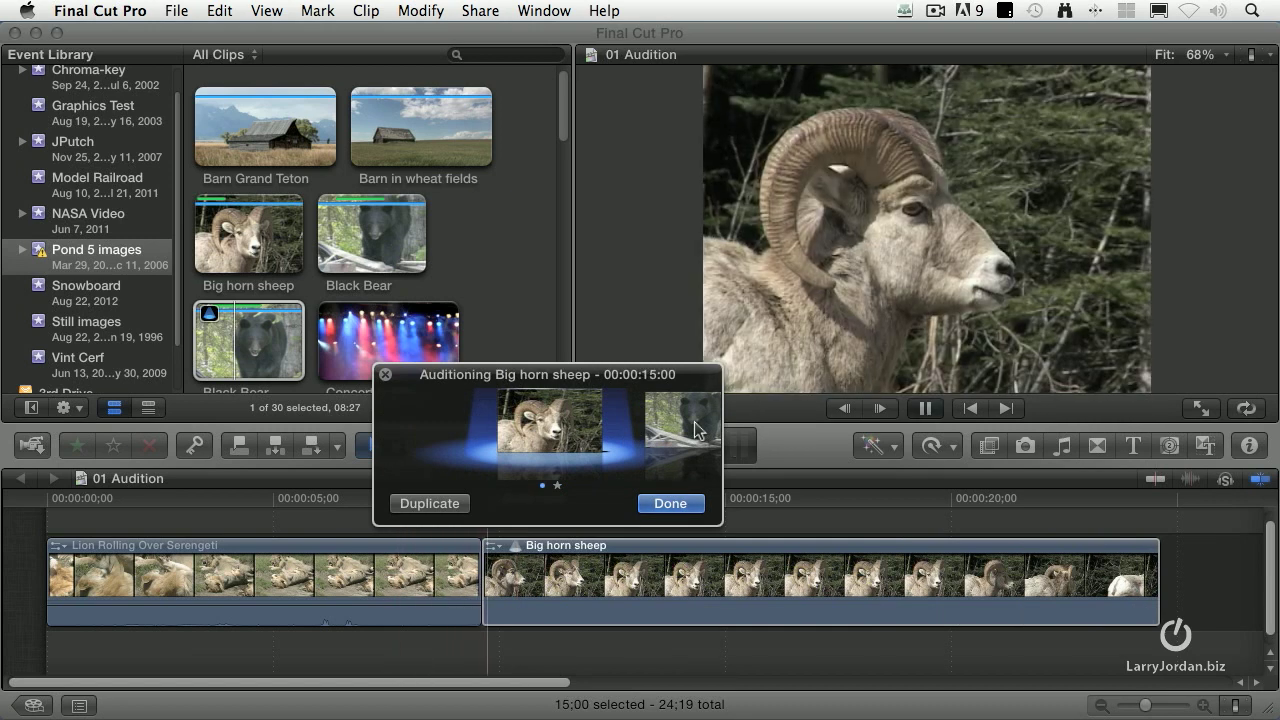
key(space)
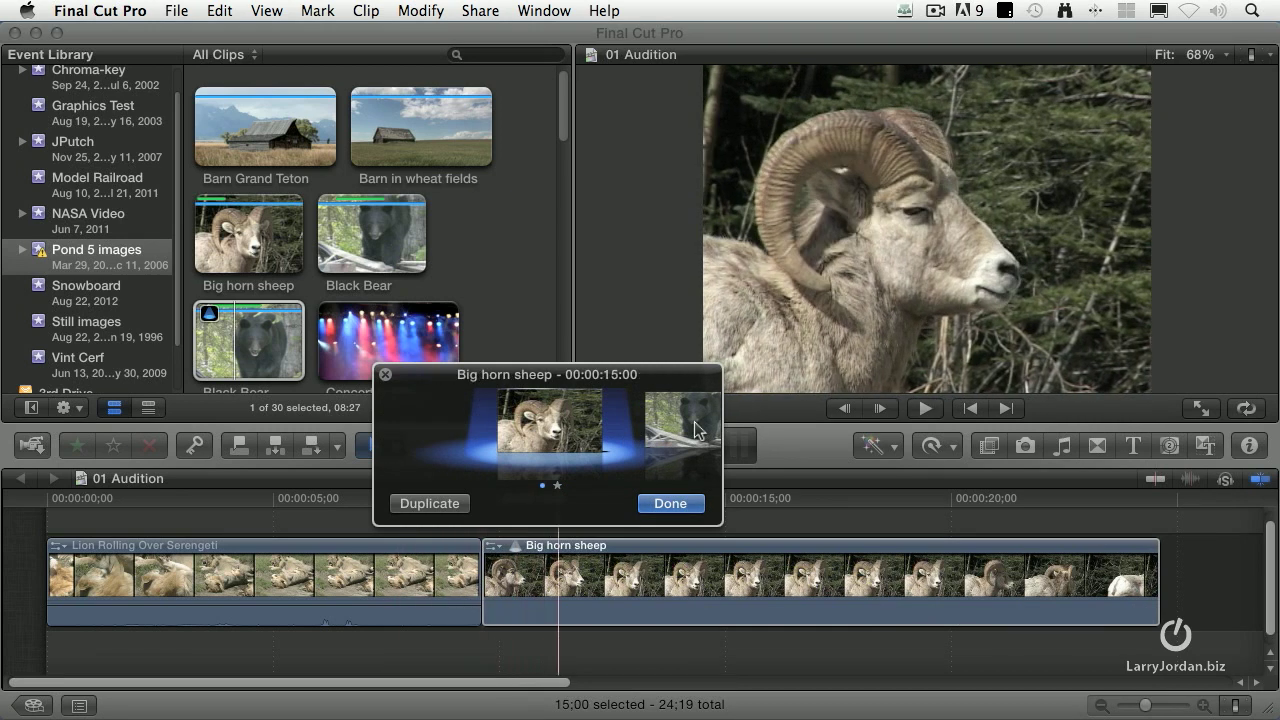
click(668, 503)
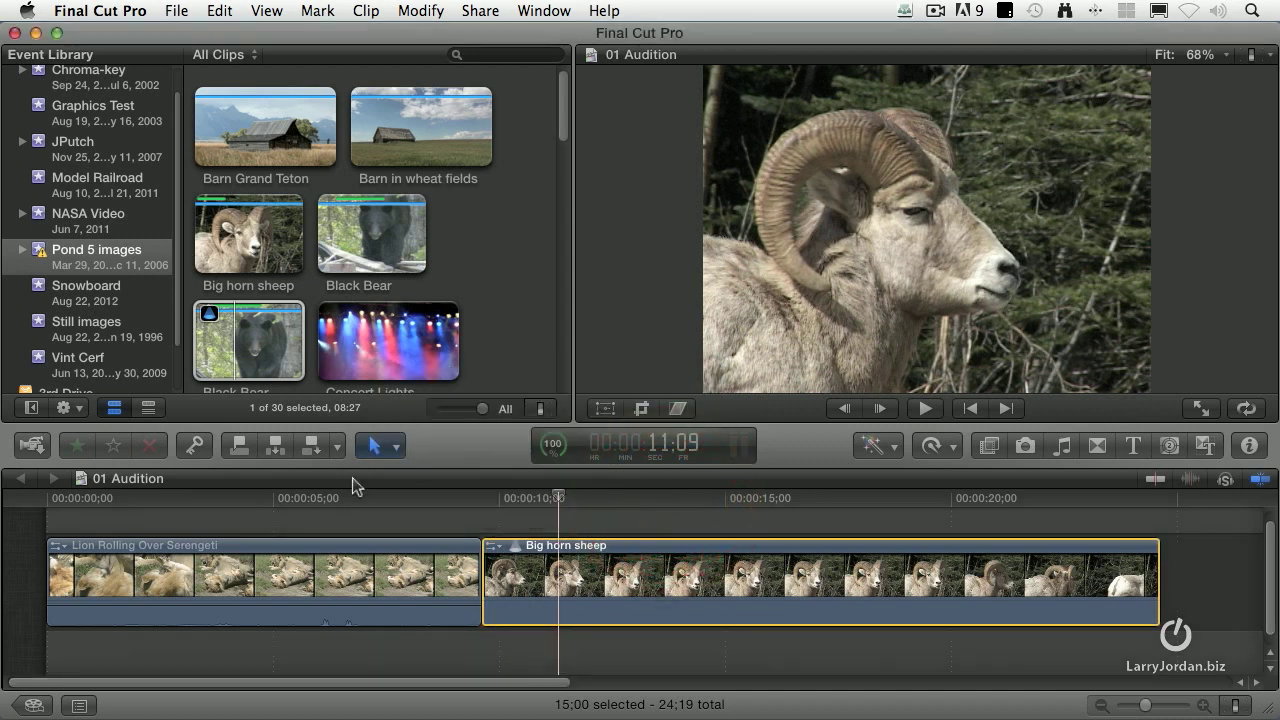
click(364, 500)
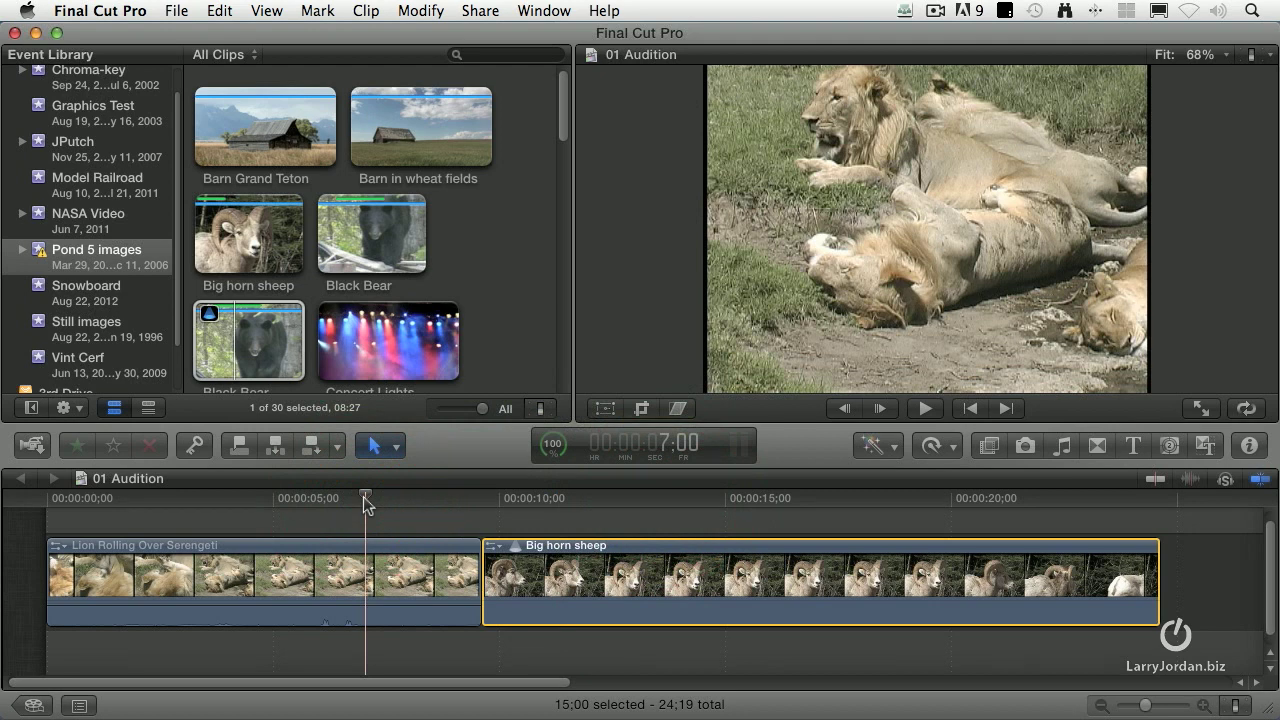
key(space)
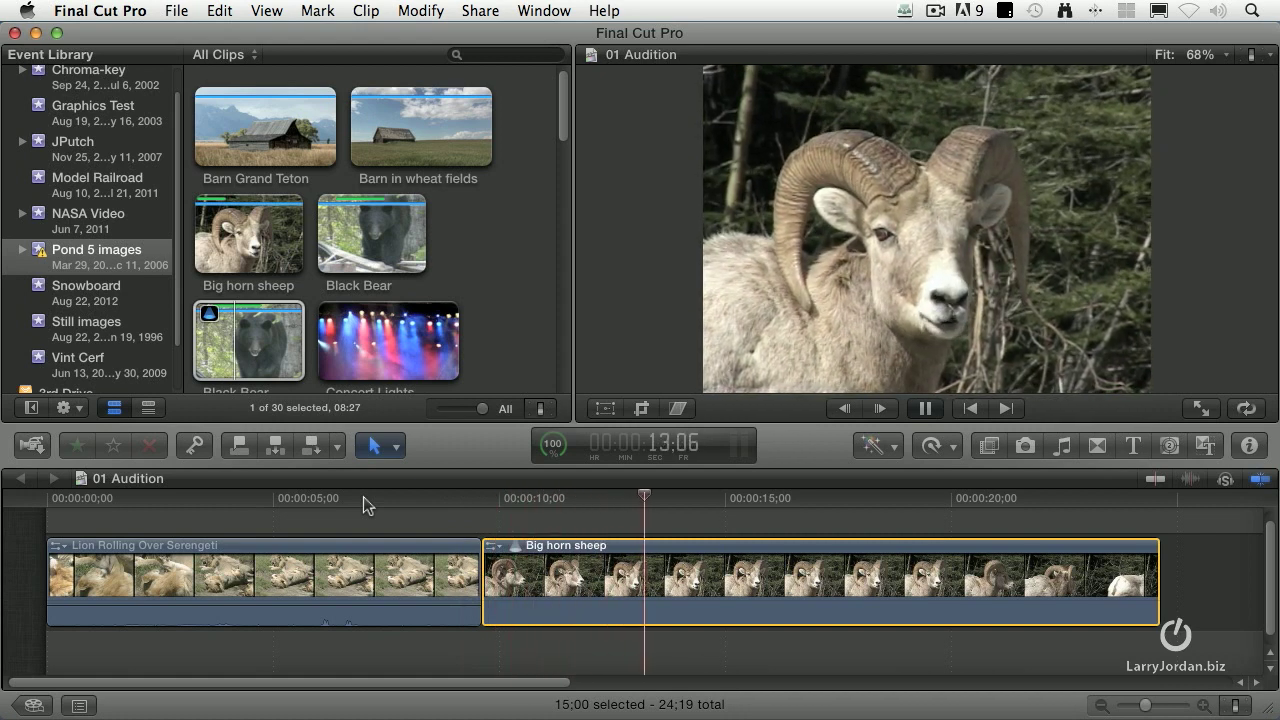
key(space)
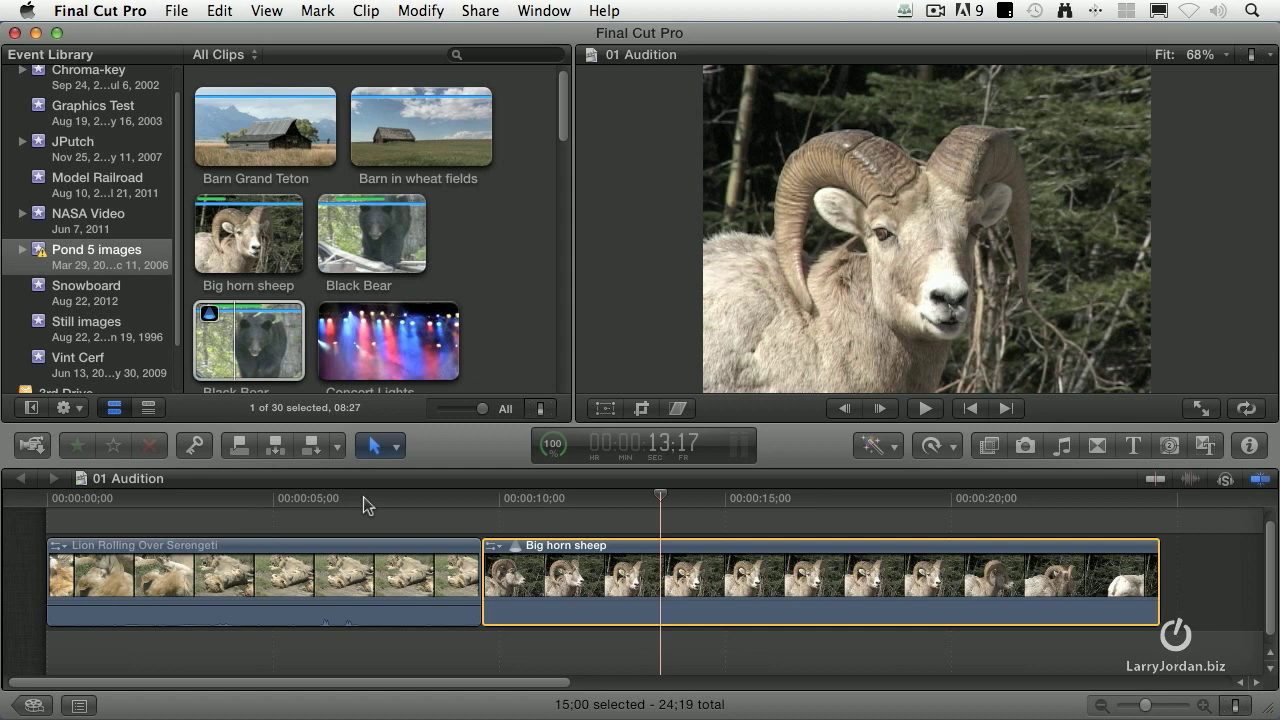
Step: Finalize the Big horn sheep audition in the timeline
click(738, 614)
click(380, 8)
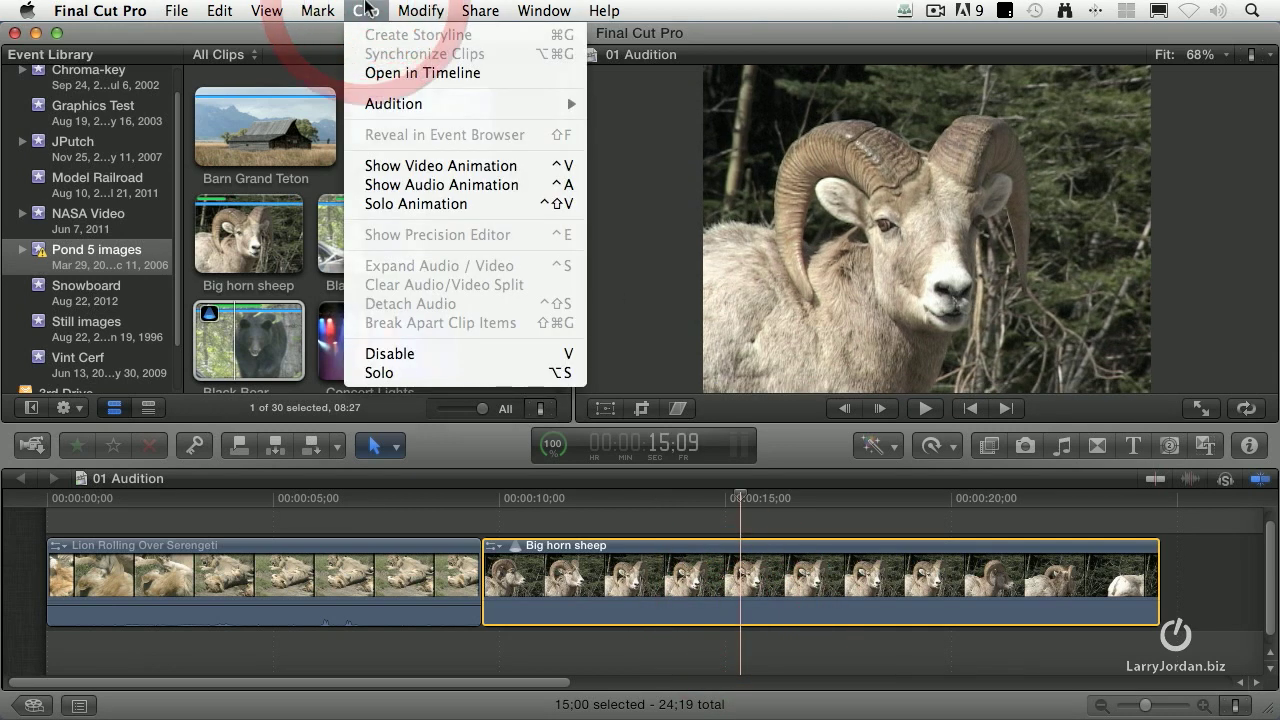
mouse_move(378, 109)
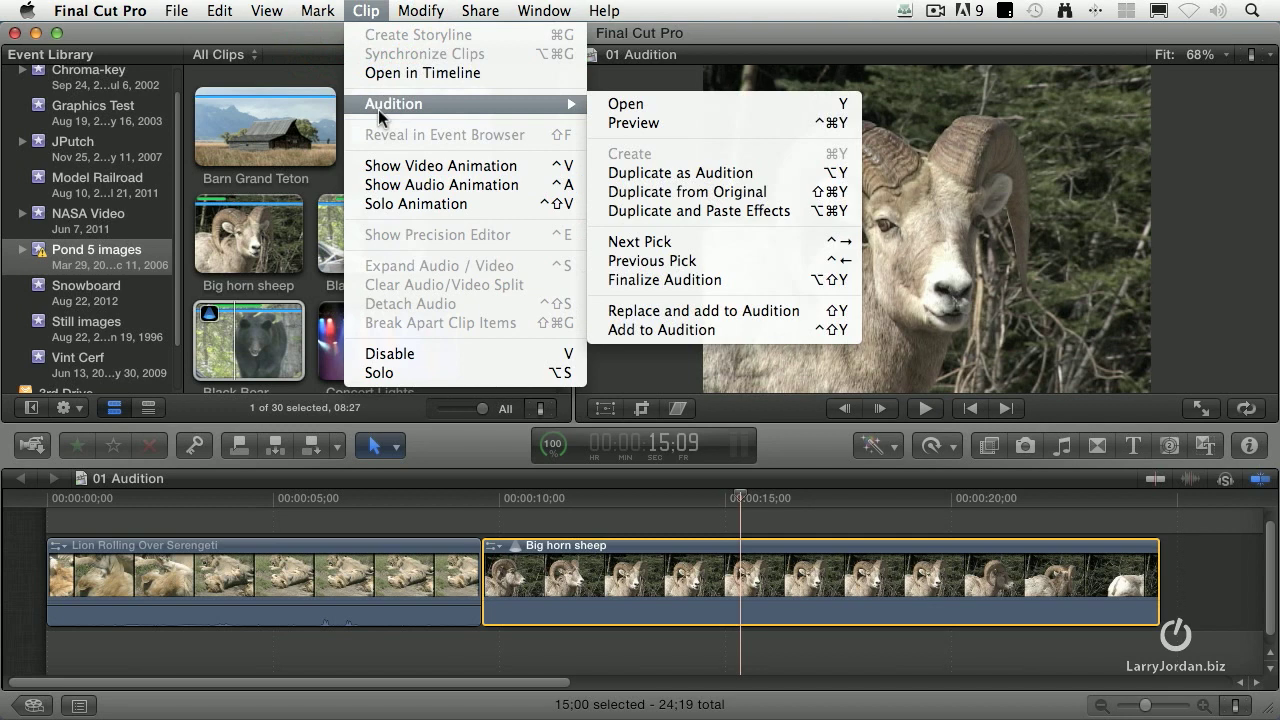
click(706, 282)
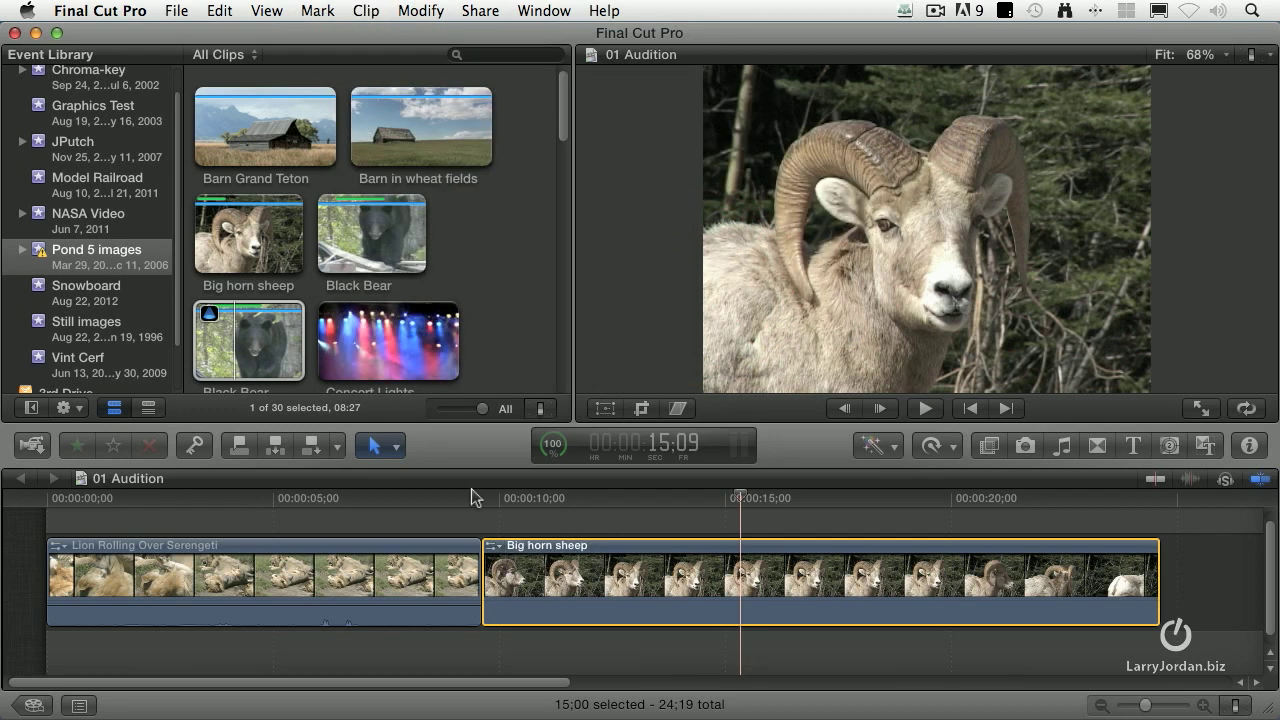
Step: Play the edit from the lion clip, then delete the Big horn sheep clip
click(359, 492)
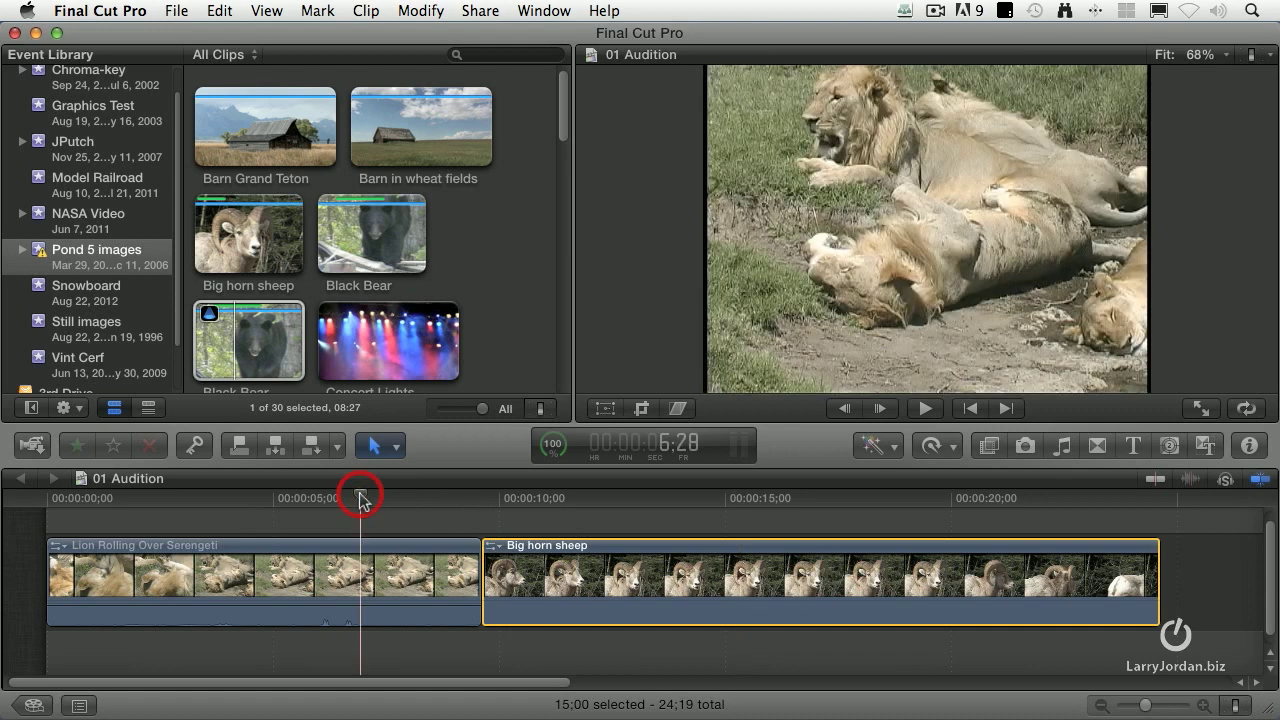
key(space)
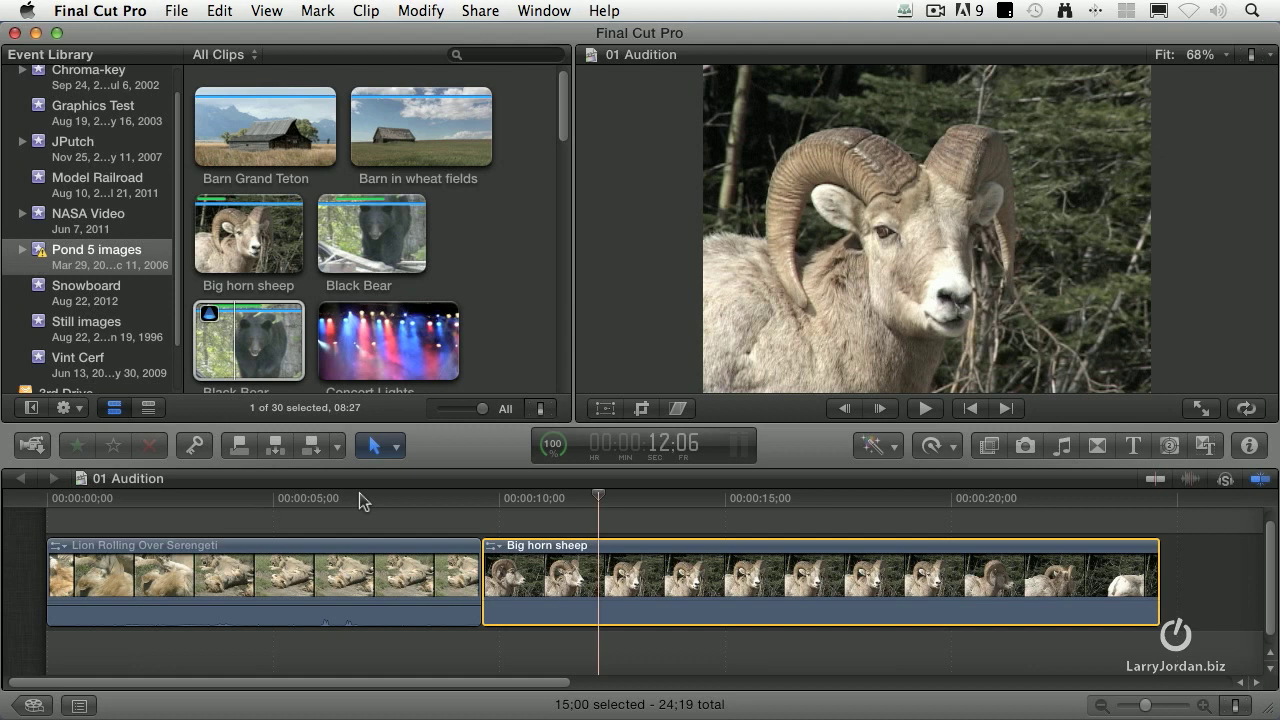
key(Delete)
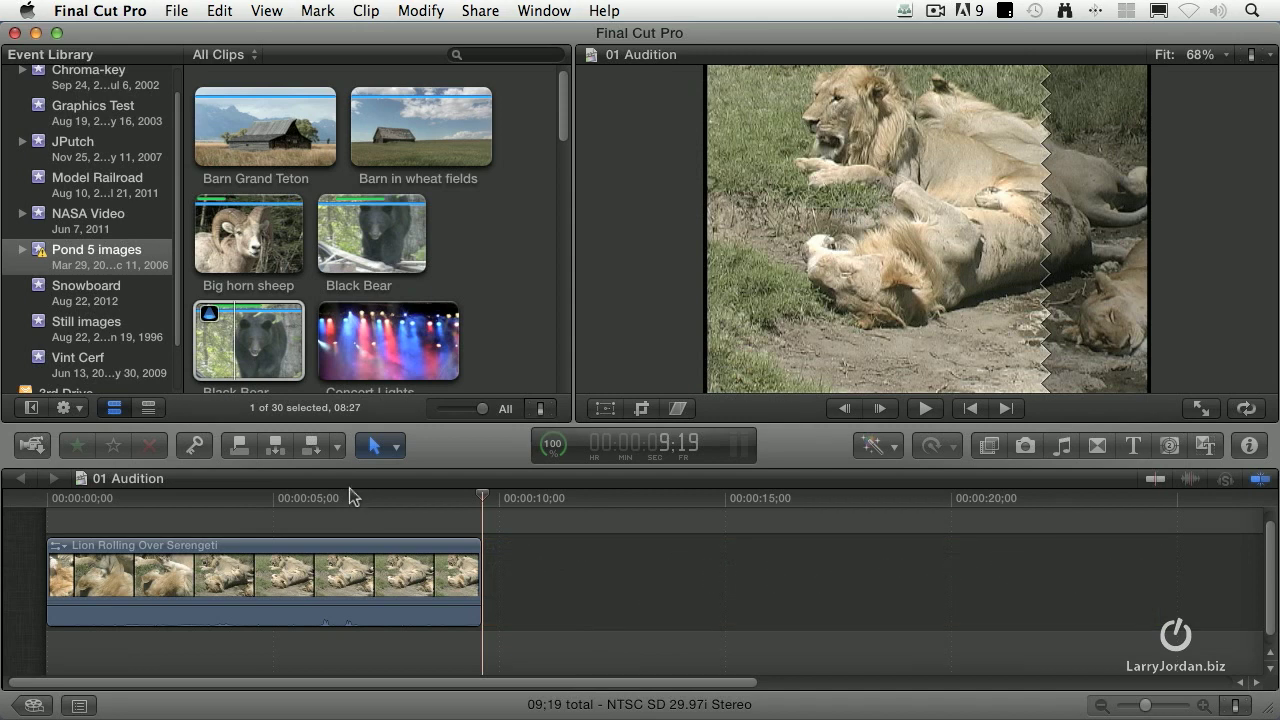
right_click(218, 368)
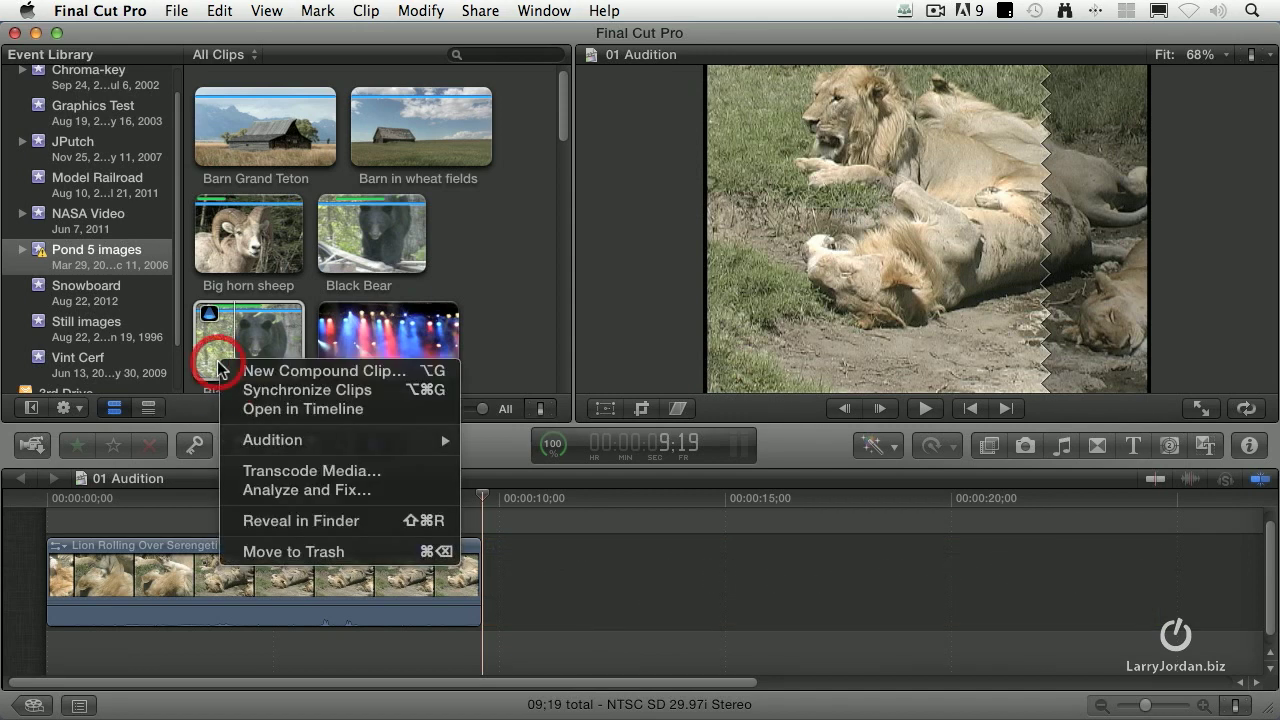
Step: Move the Black Bear audition to the trash, then review the sheep and bear clips' durations
click(320, 556)
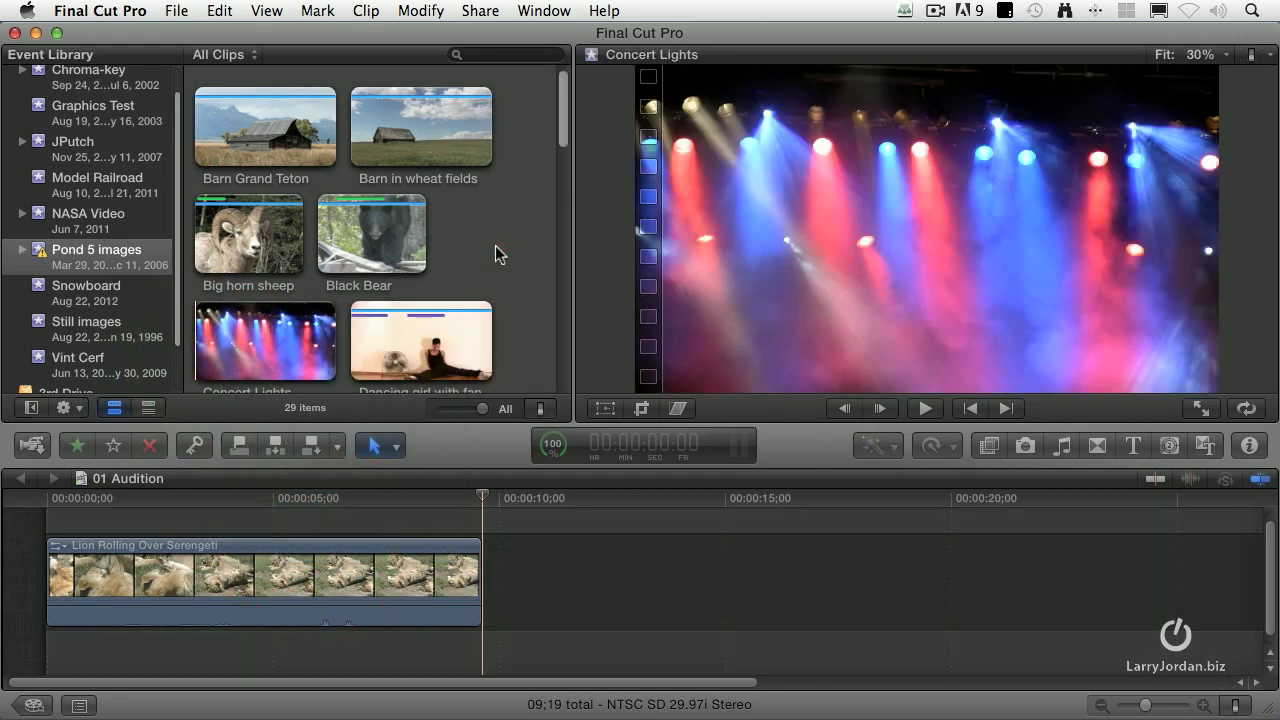
click(224, 243)
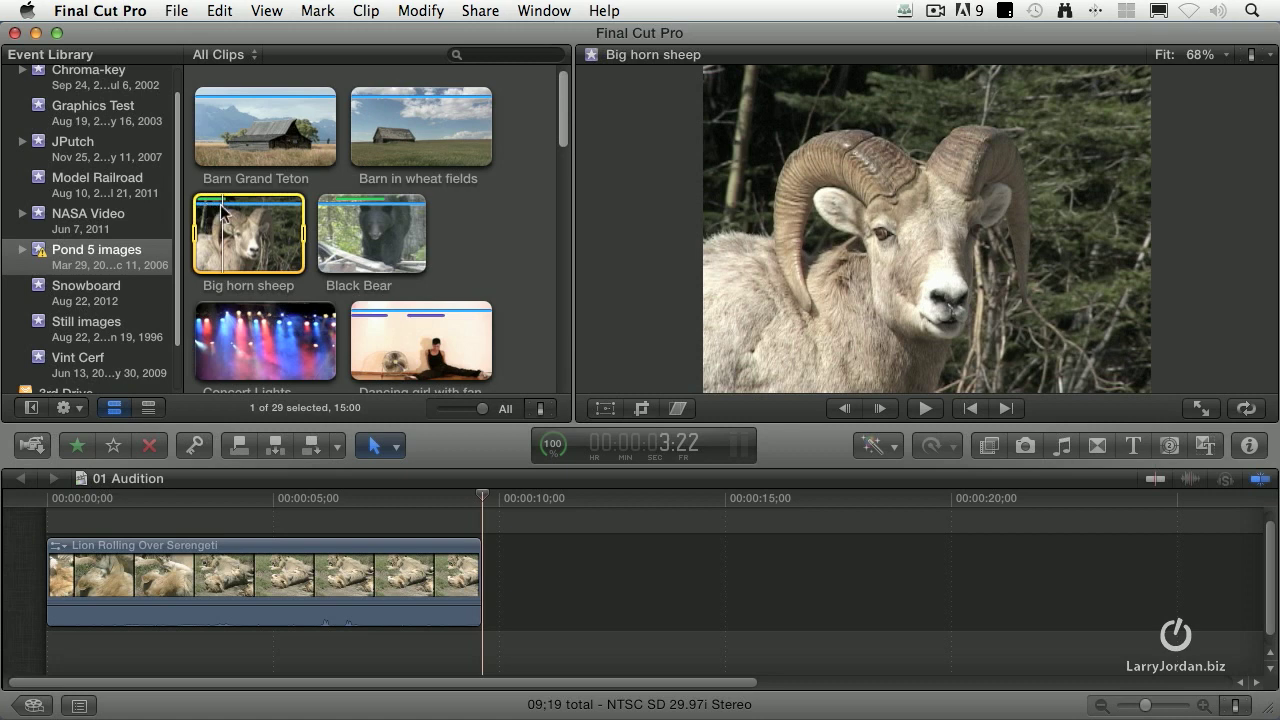
click(238, 250)
key(ctrl+d)
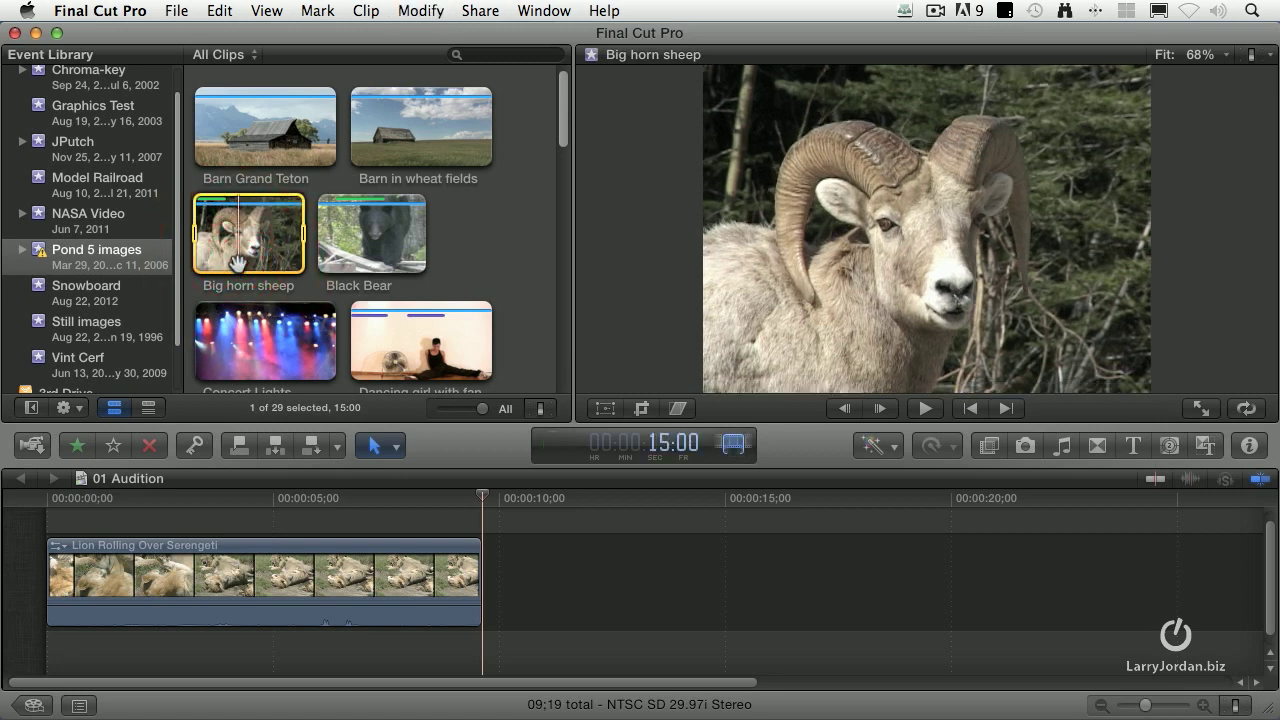
click(374, 242)
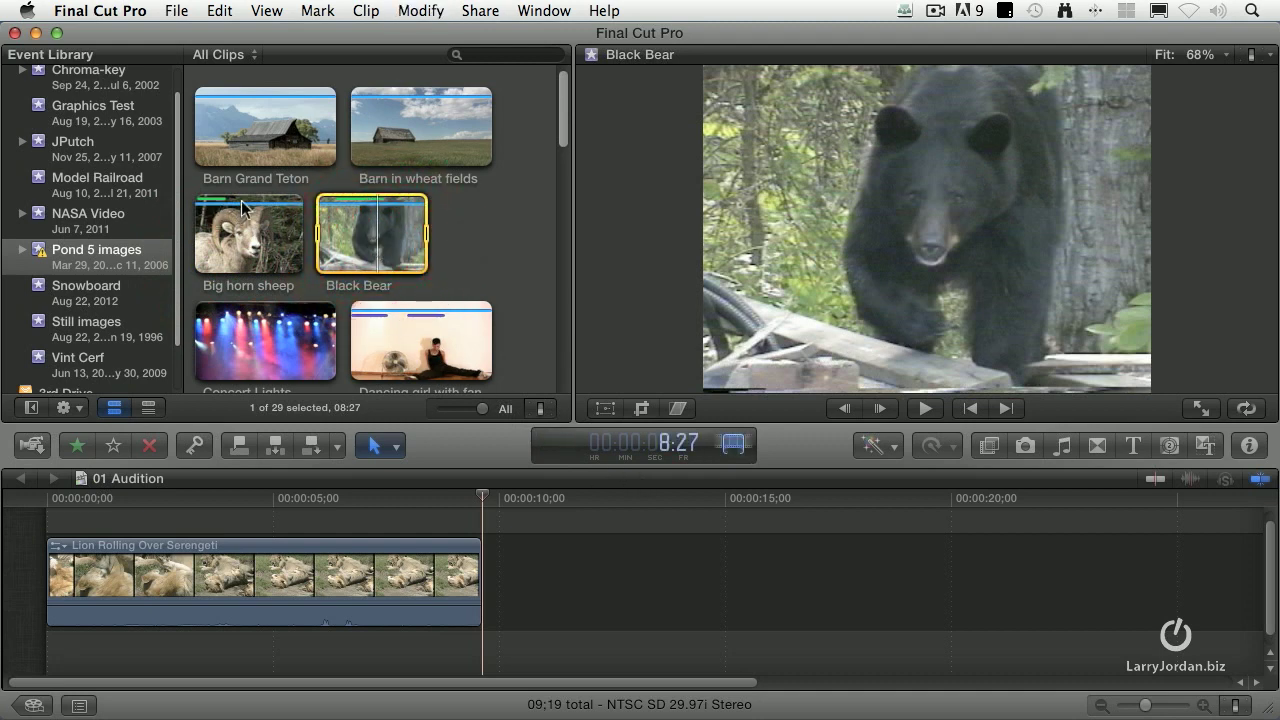
click(472, 226)
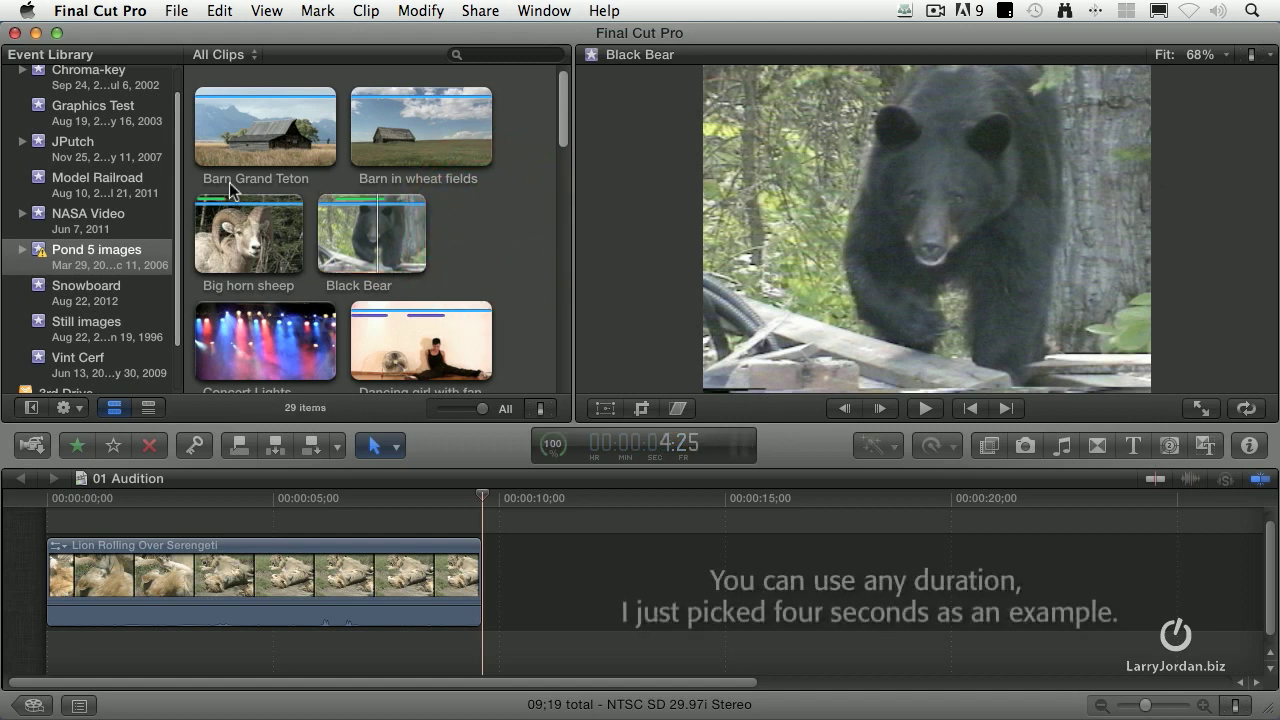
click(224, 54)
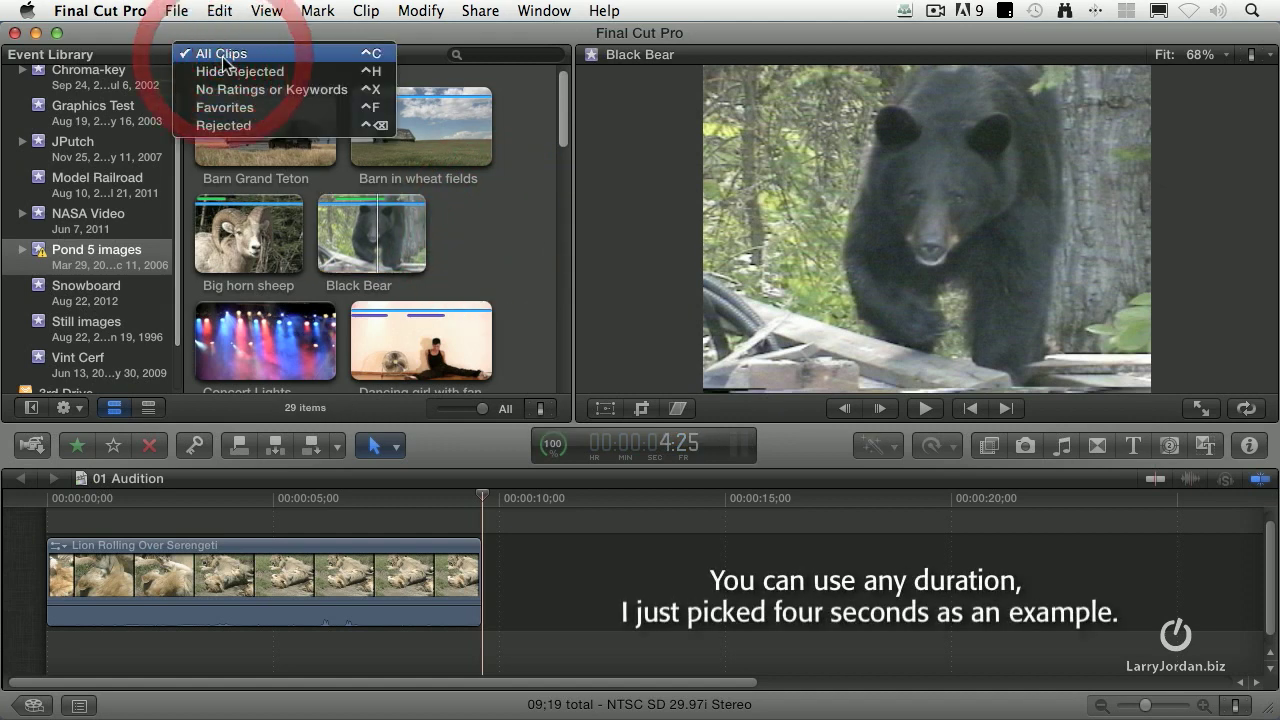
Step: Show only Favorites and give Big horn sheep and Black Bear 4:00 durations
click(293, 108)
click(250, 150)
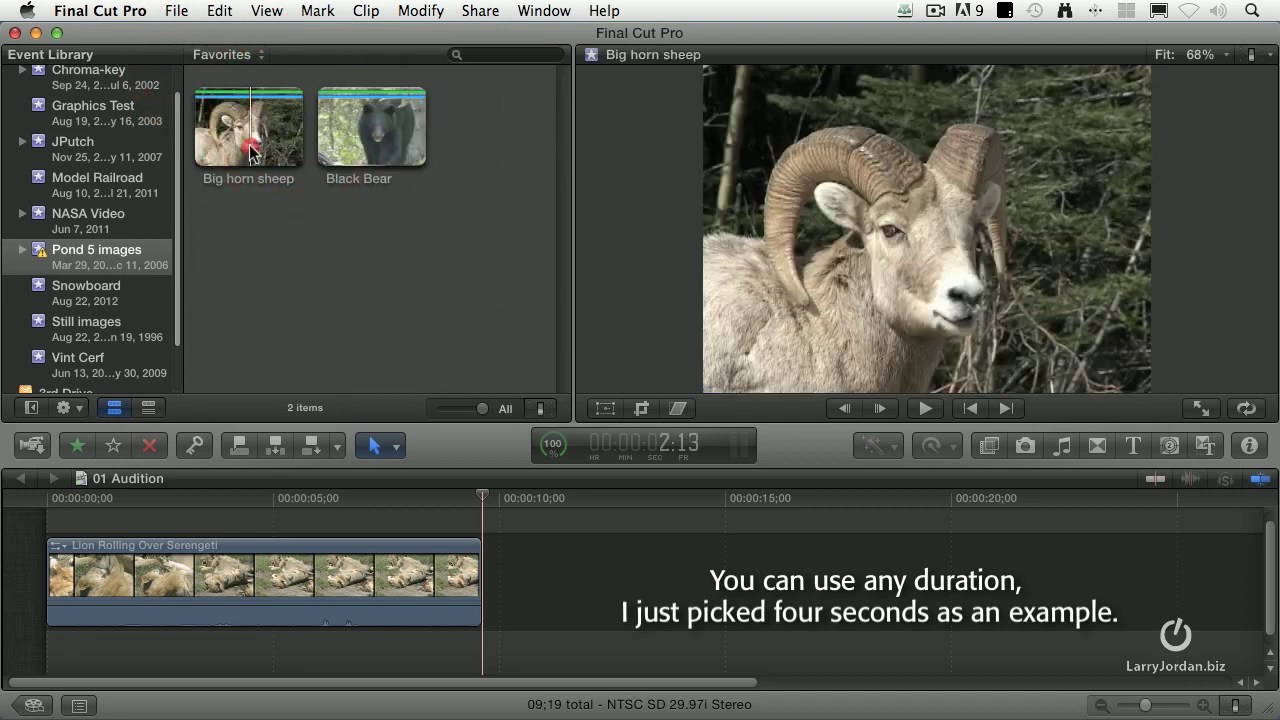
key(ctrl+d)
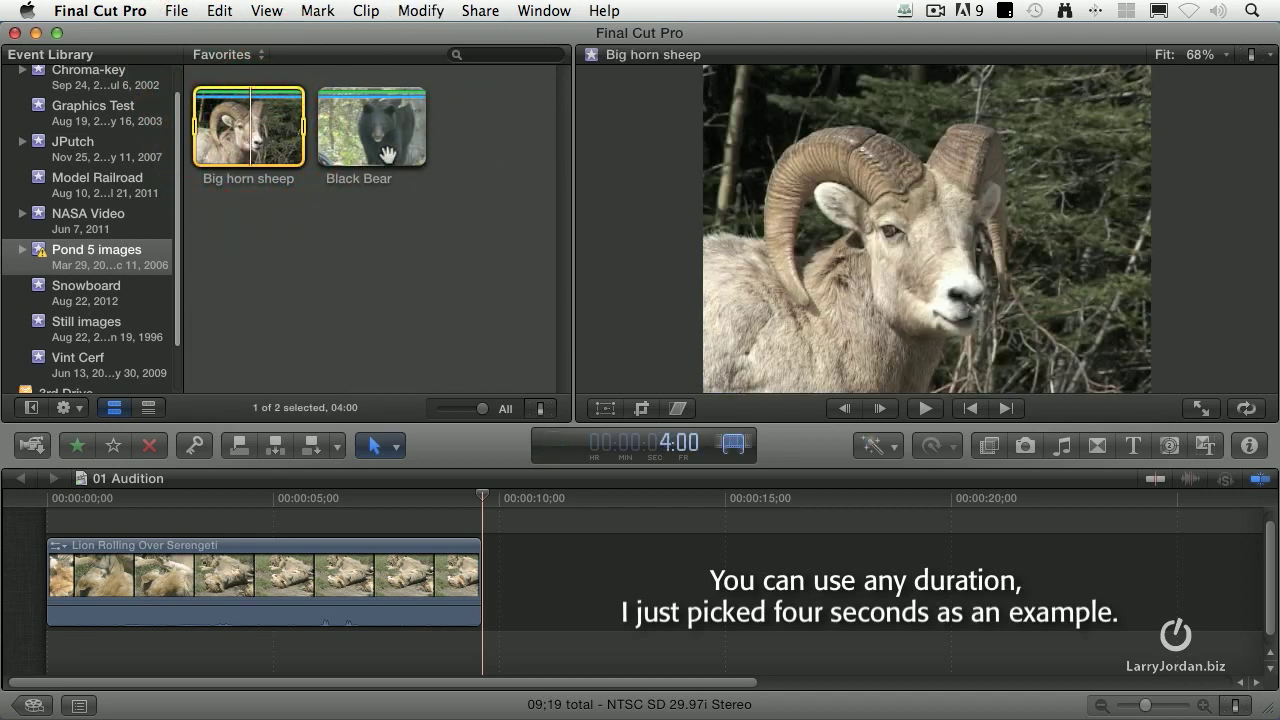
click(383, 154)
click(383, 154)
key(ctrl+d)
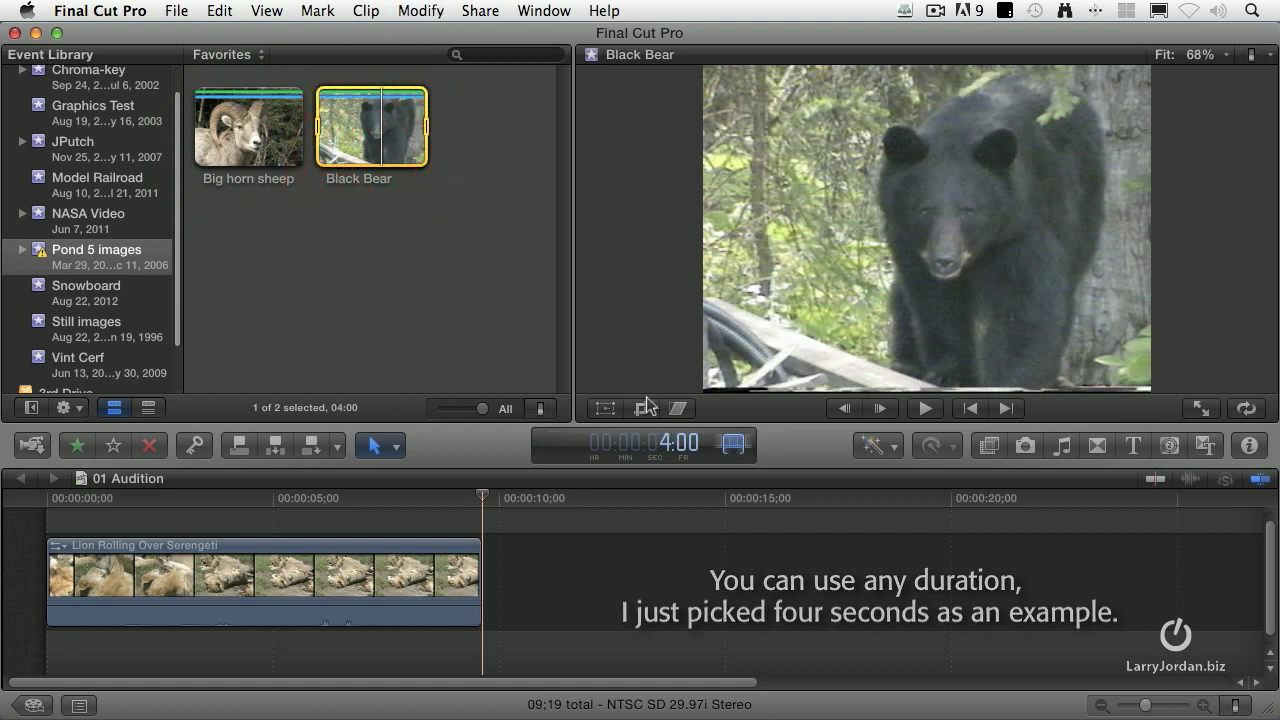
click(454, 289)
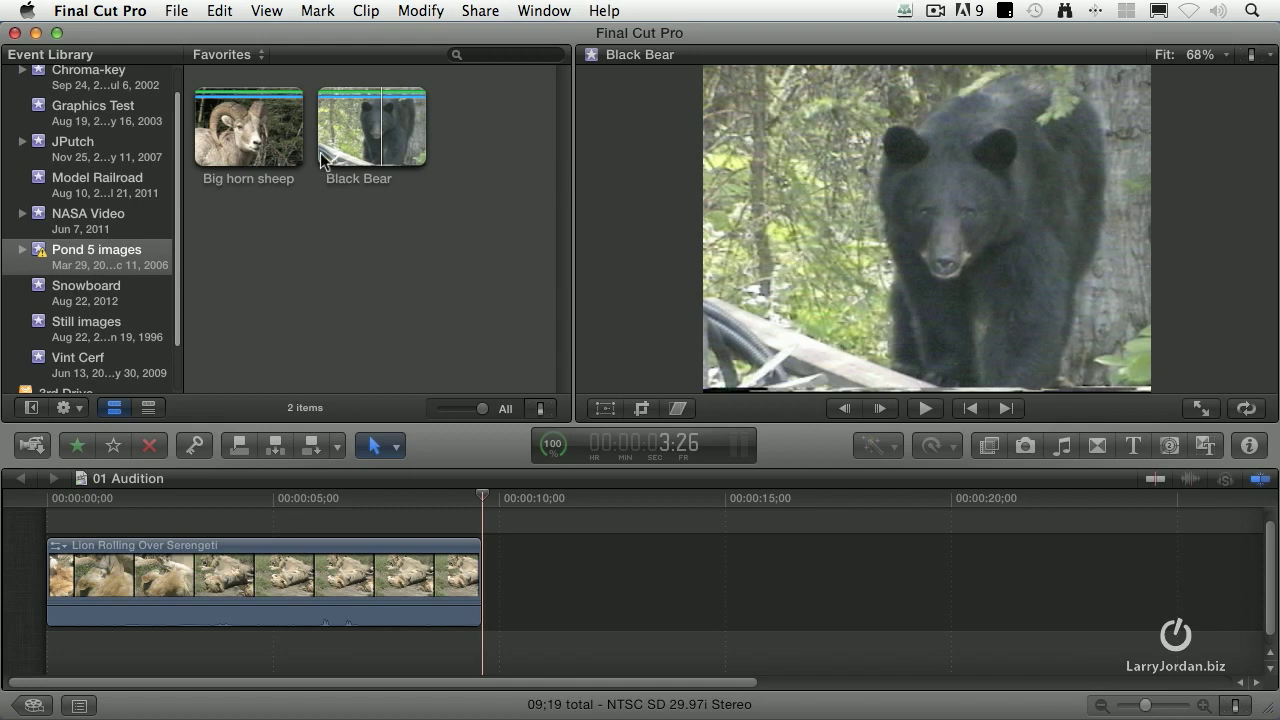
Step: Mark and clear a range on the sheep clip, then select both favorite clips
click(226, 130)
key(o)
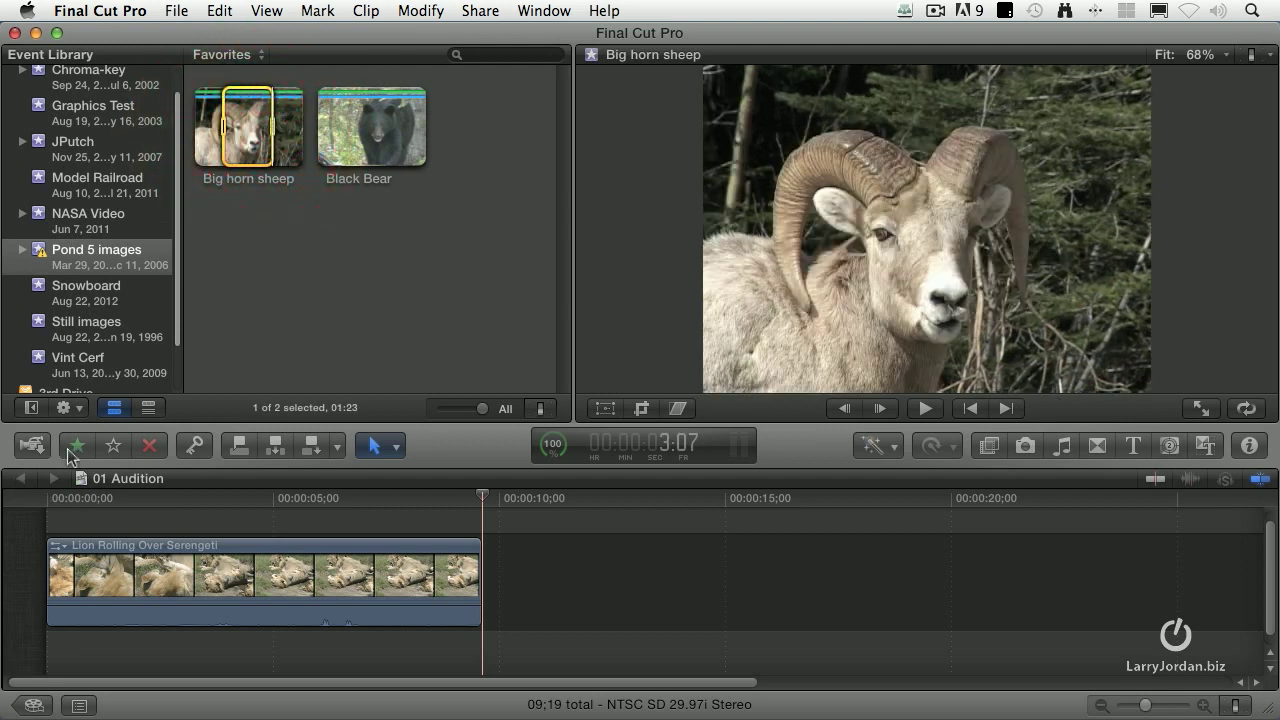
click(414, 306)
drag(500, 258, 265, 70)
Step: Create a new audition from the two clips and append it after the lion clip
click(366, 10)
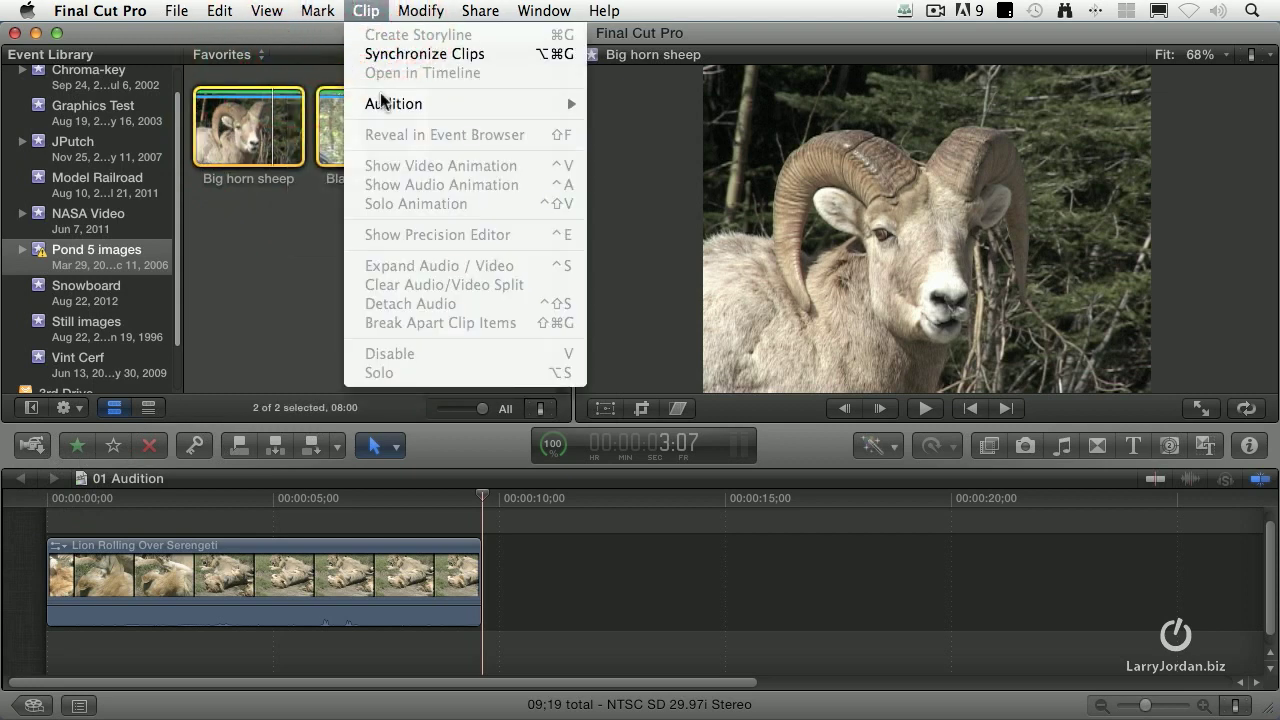
mouse_move(551, 104)
click(642, 156)
click(240, 240)
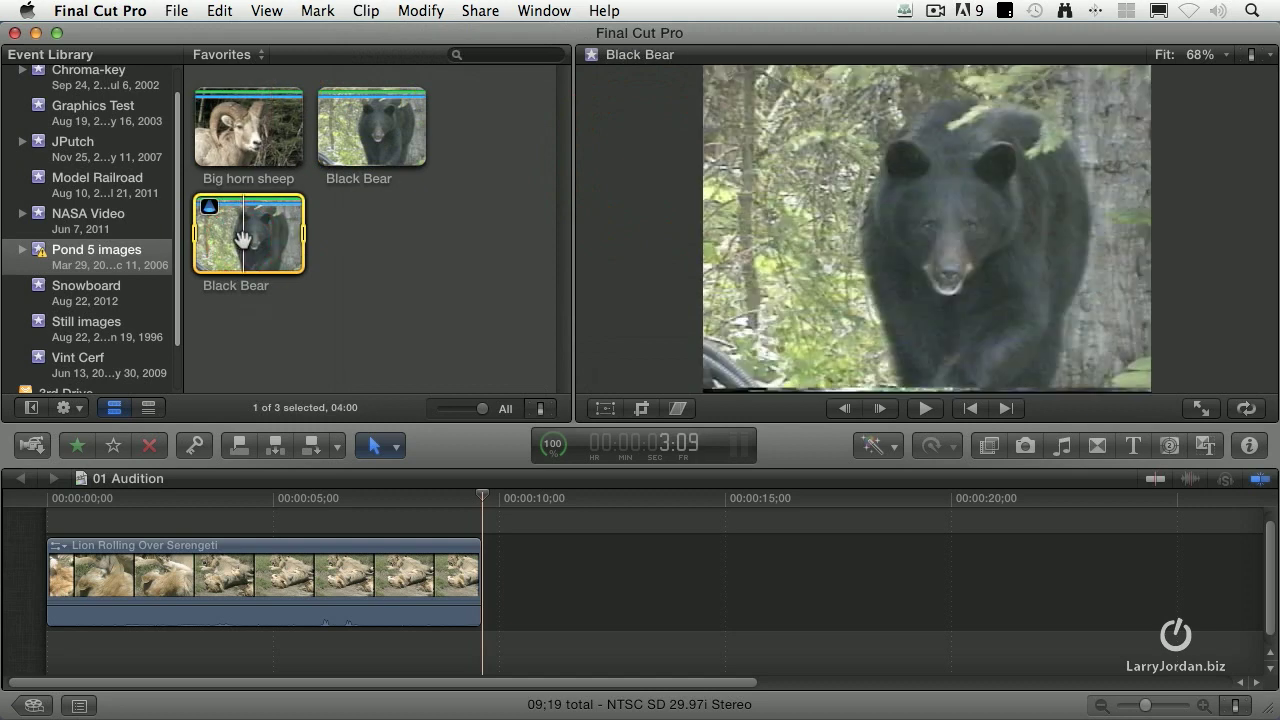
key(e)
click(383, 493)
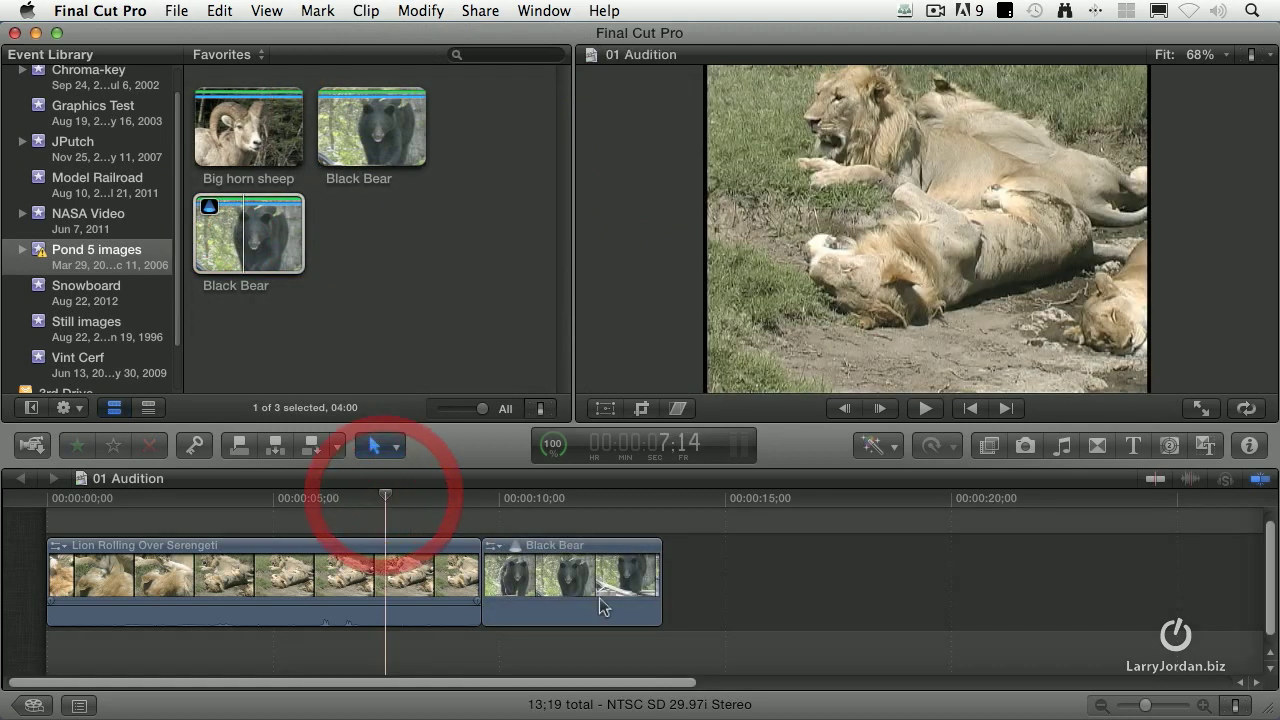
click(607, 598)
Step: Open the audition, compare its clips, and leave Big horn sheep as the active pick
key(y)
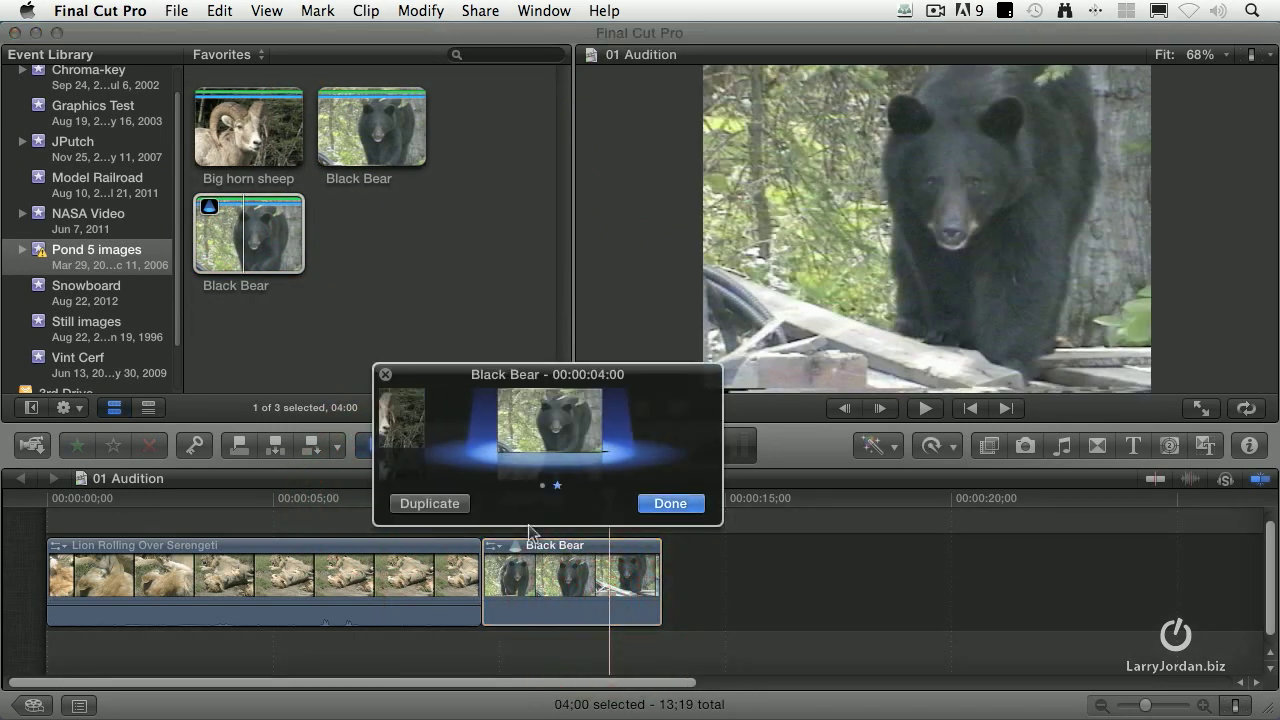
click(412, 440)
click(638, 435)
key(Left)
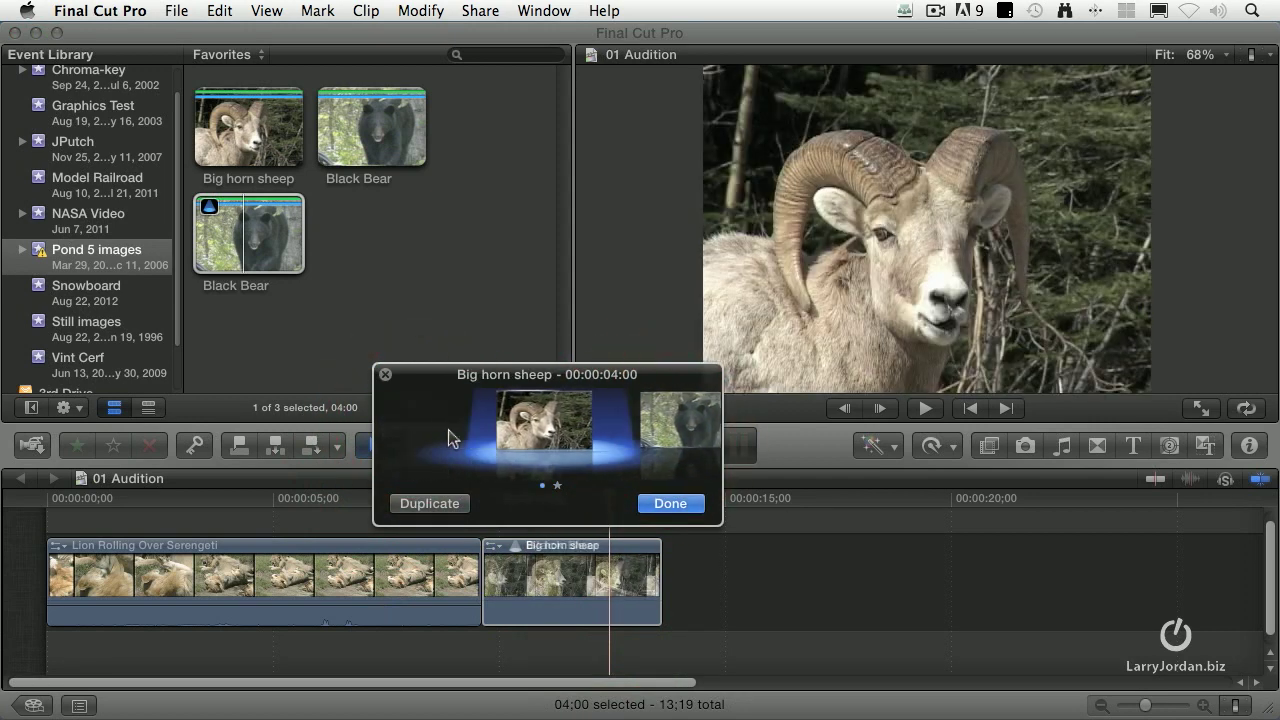
key(Right)
key(Left)
key(Right)
key(Left)
key(Right)
key(Left)
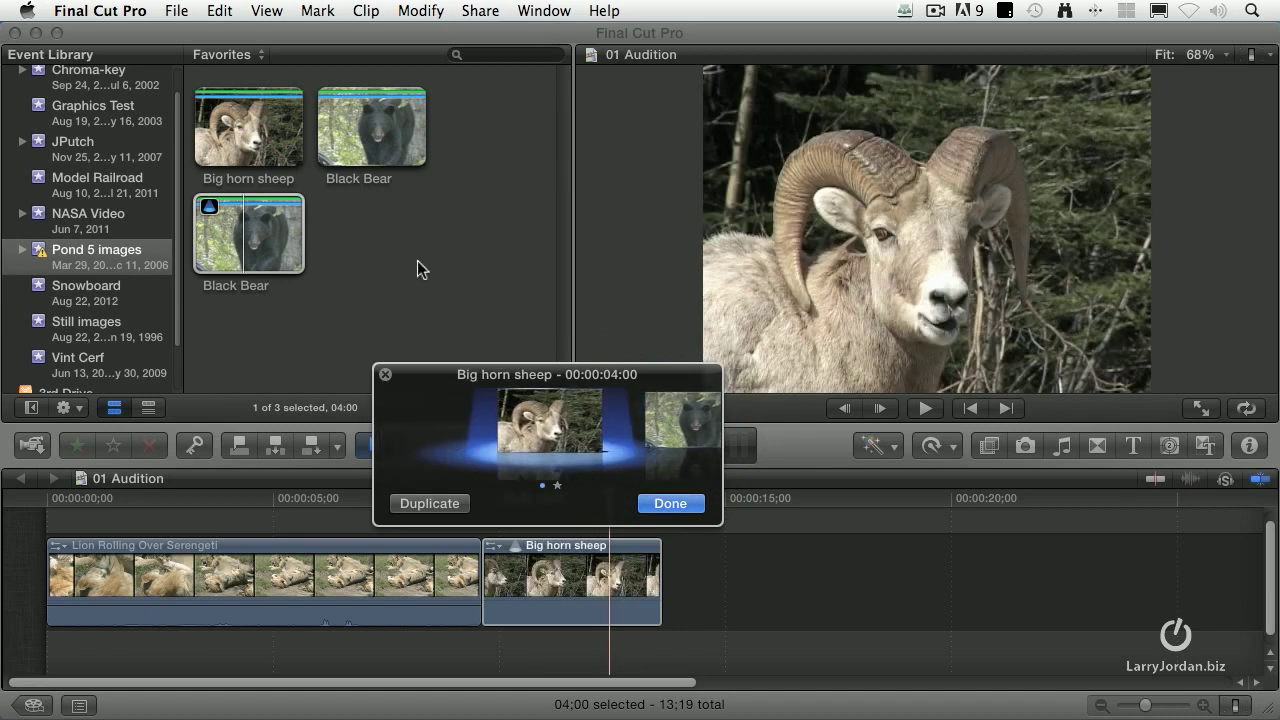
Step: Set the browser filter back to All Clips and scroll to Tigers Playing
click(336, 296)
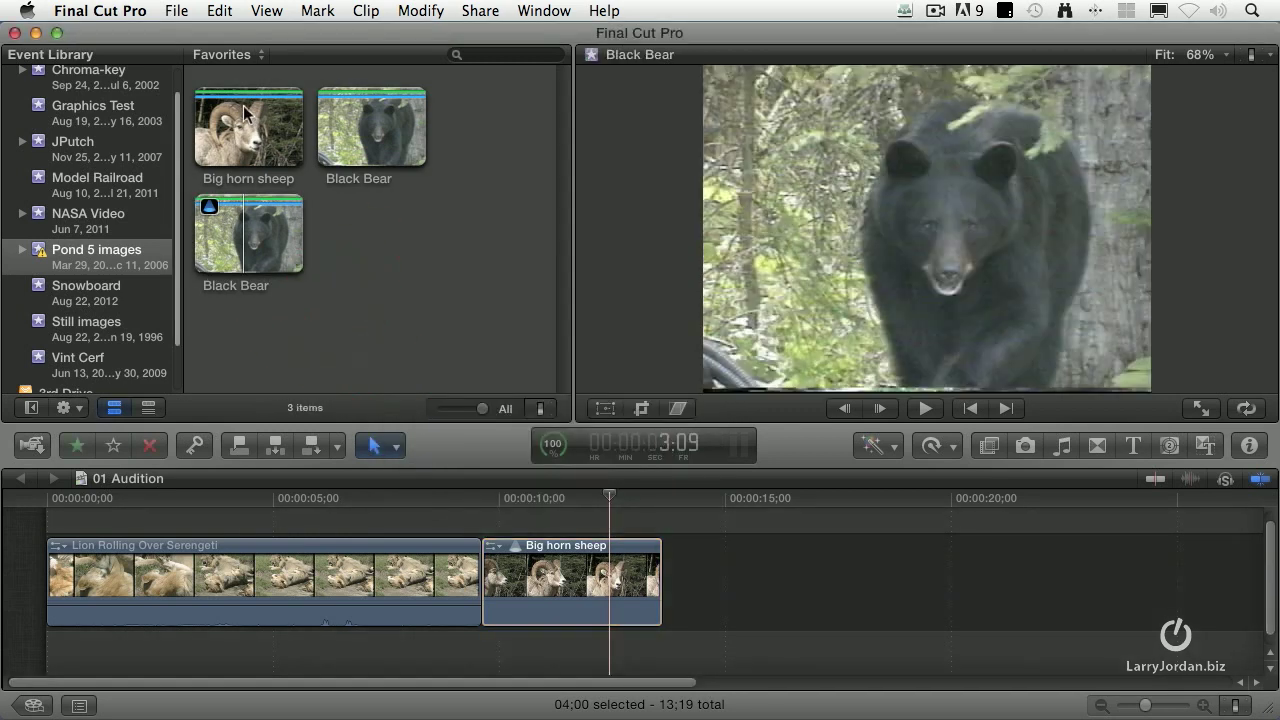
click(224, 54)
click(224, 56)
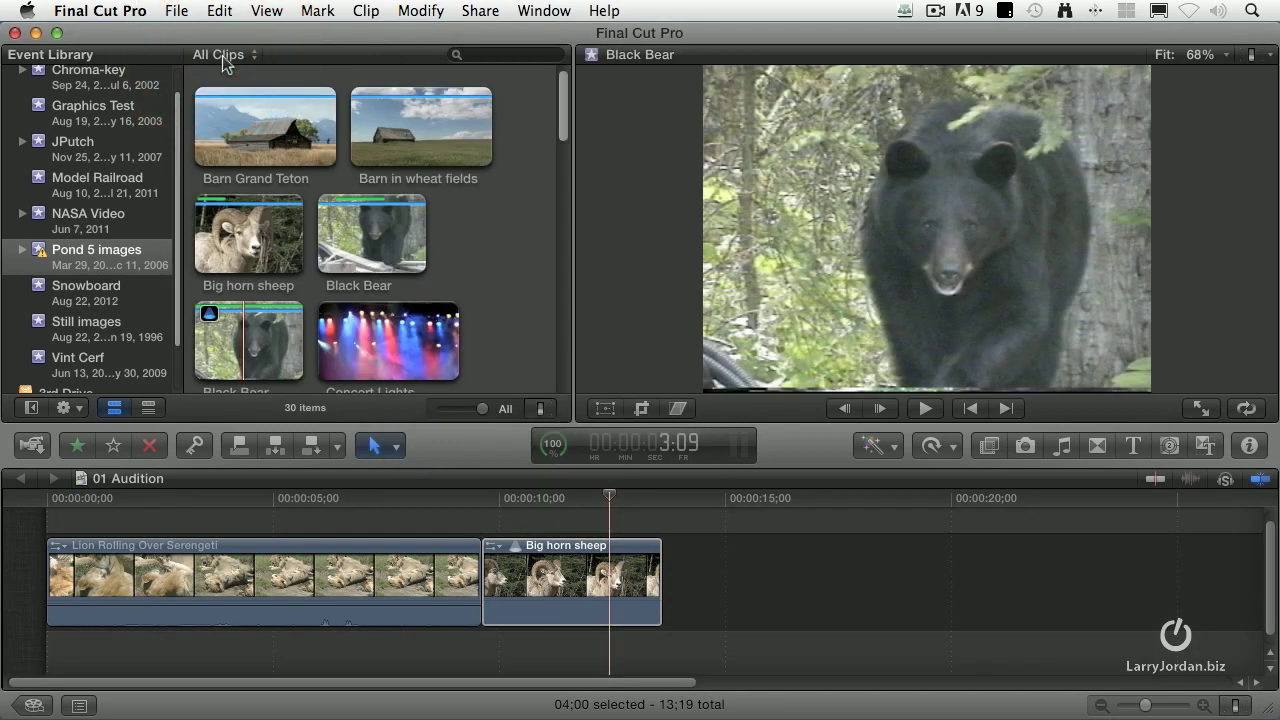
scroll(459, 268, down, 10)
scroll(459, 268, down, 5)
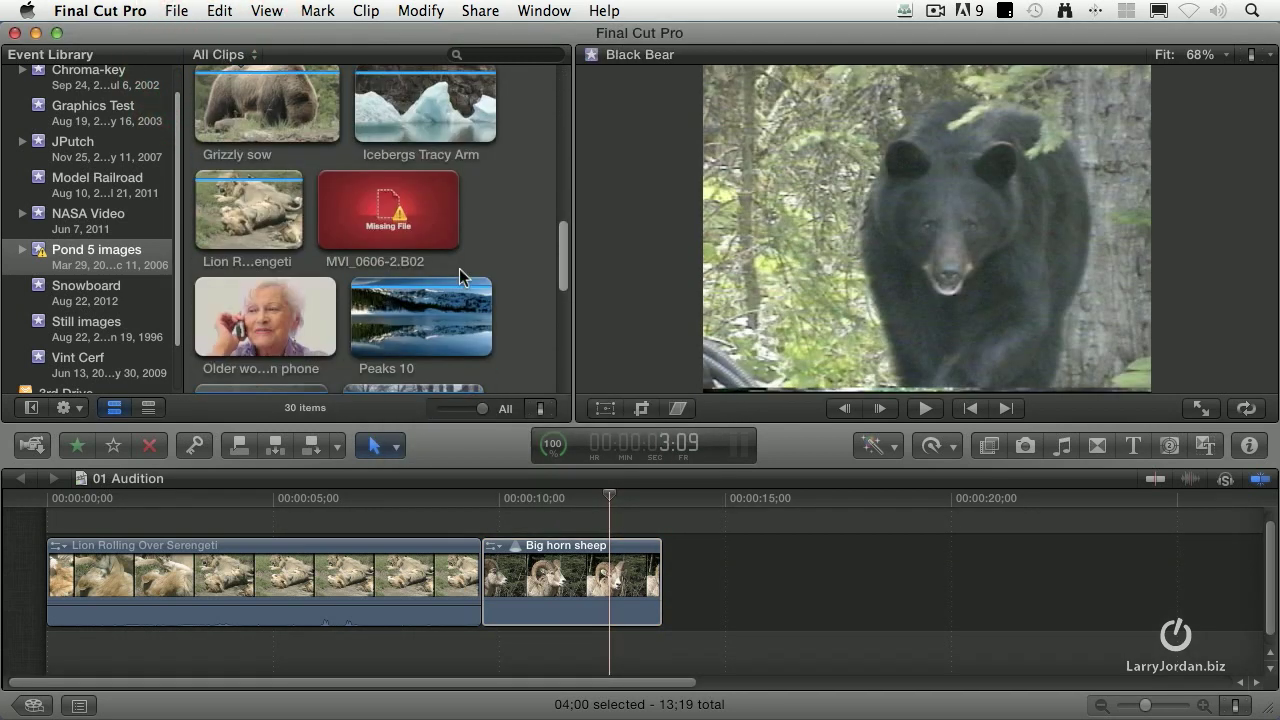
scroll(459, 268, down, 8)
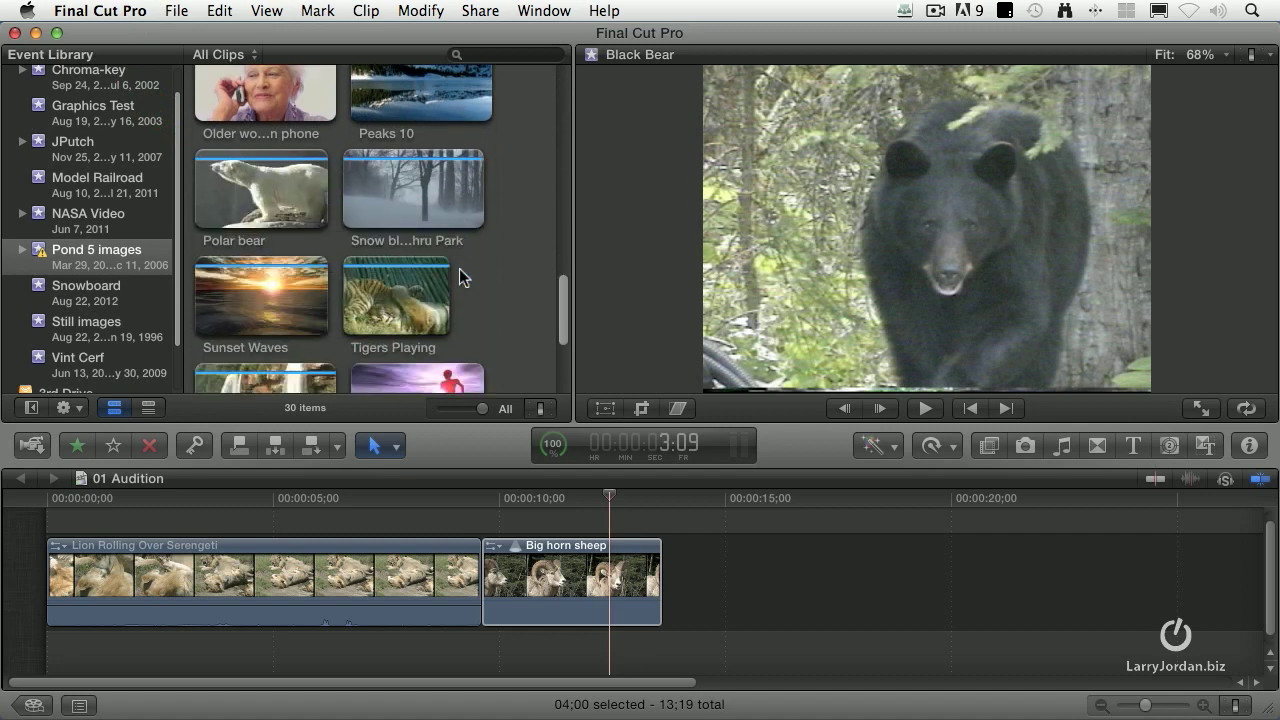
scroll(459, 268, down, 2)
Step: Give Tigers Playing a 4:00 duration and drop it onto the Big horn sheep clip
click(386, 180)
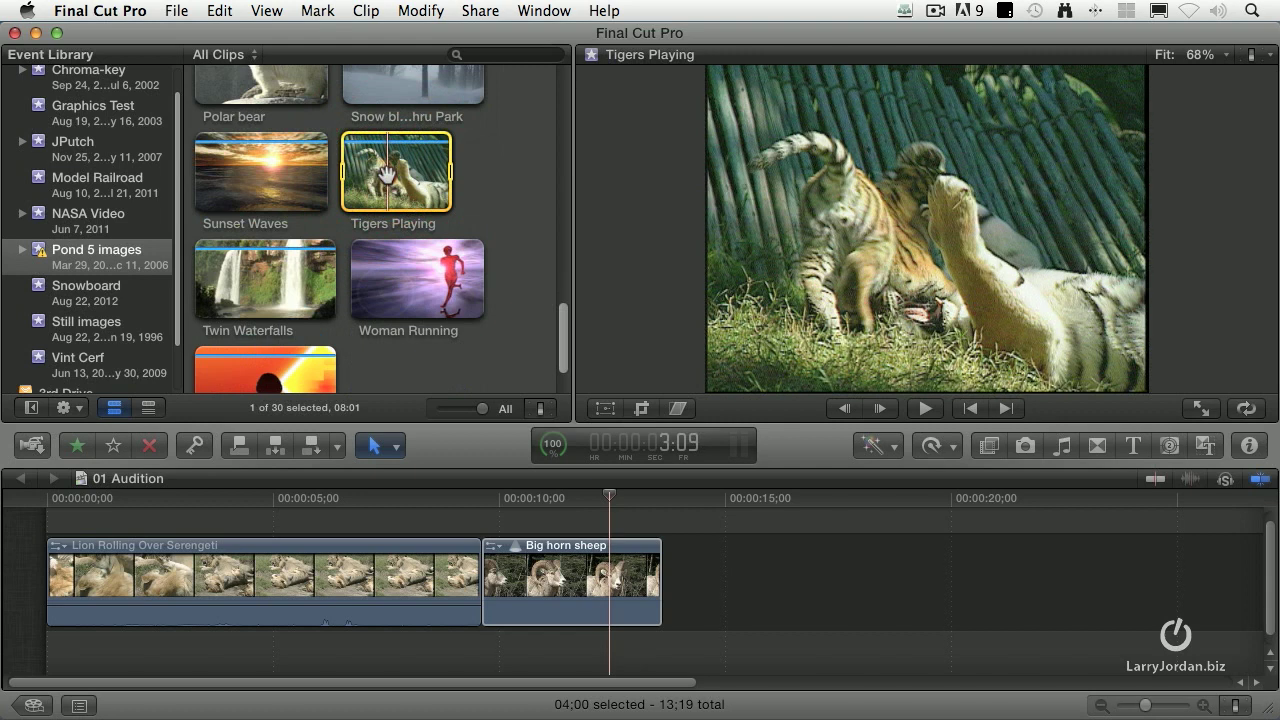
key(ctrl+d)
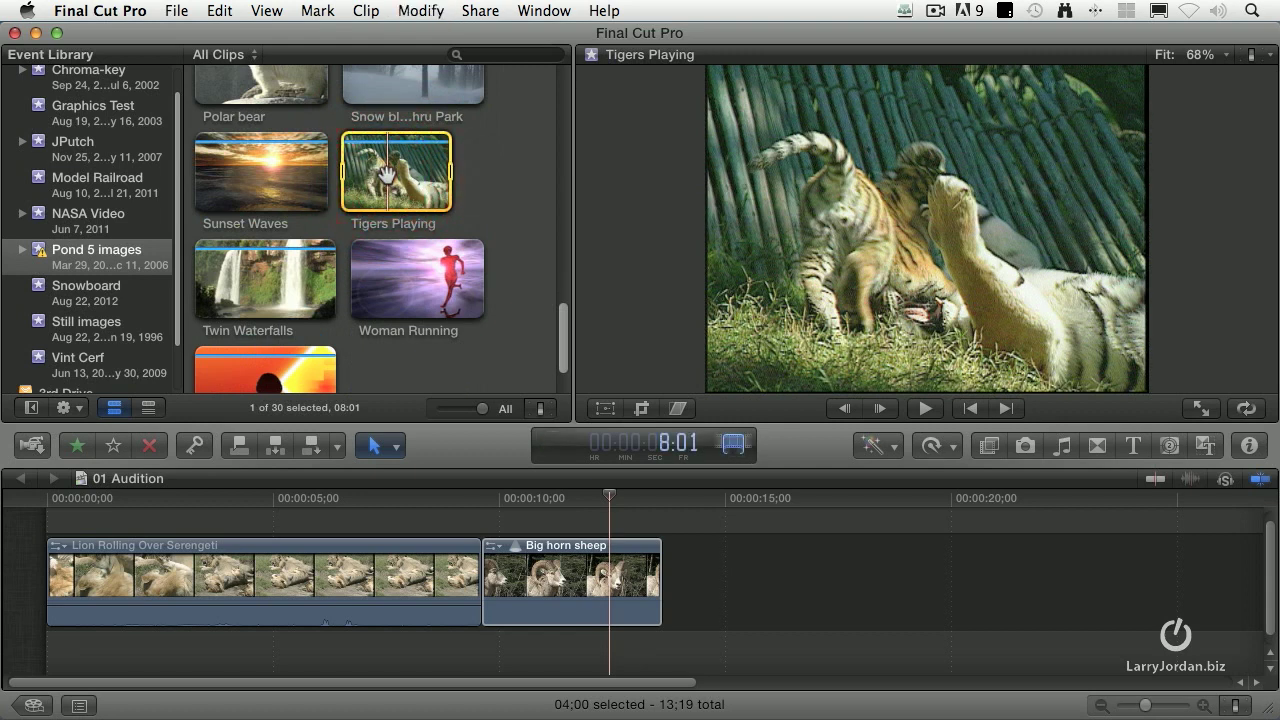
text(400)
key(Return)
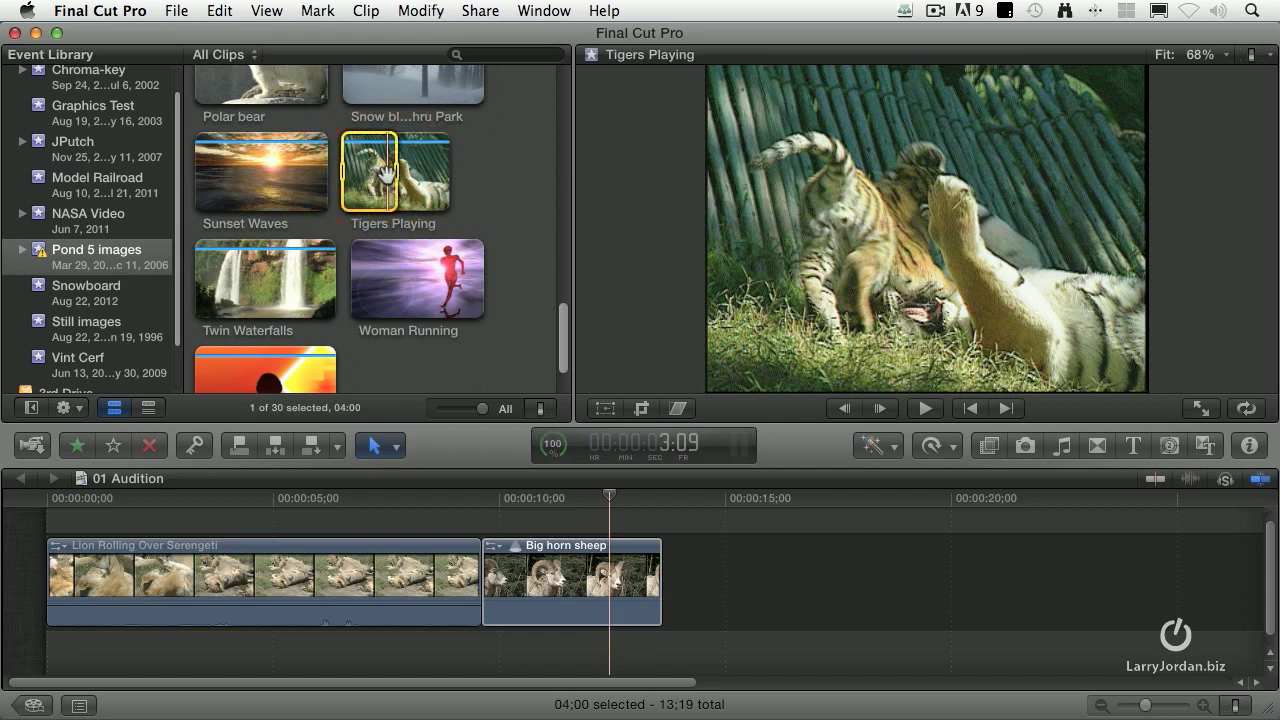
drag(360, 178, 567, 562)
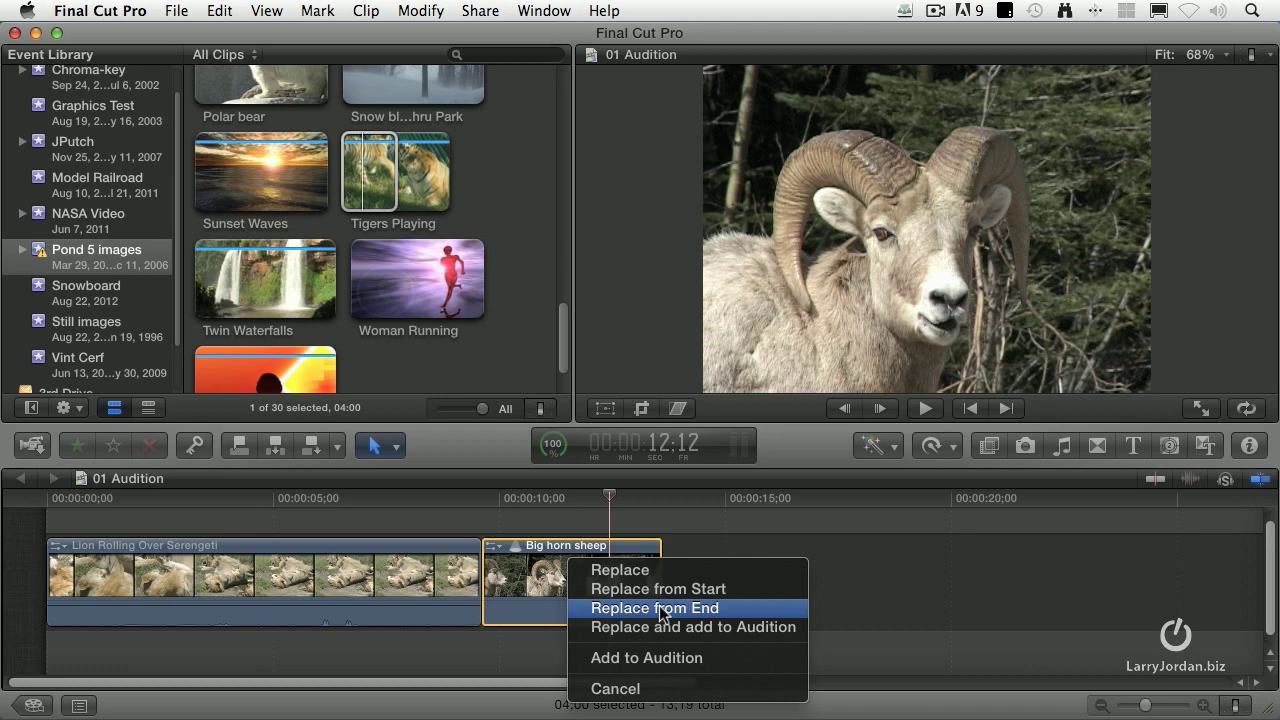
Step: Add Tigers Playing to the audition and step the pick through to Tigers Playing
click(657, 659)
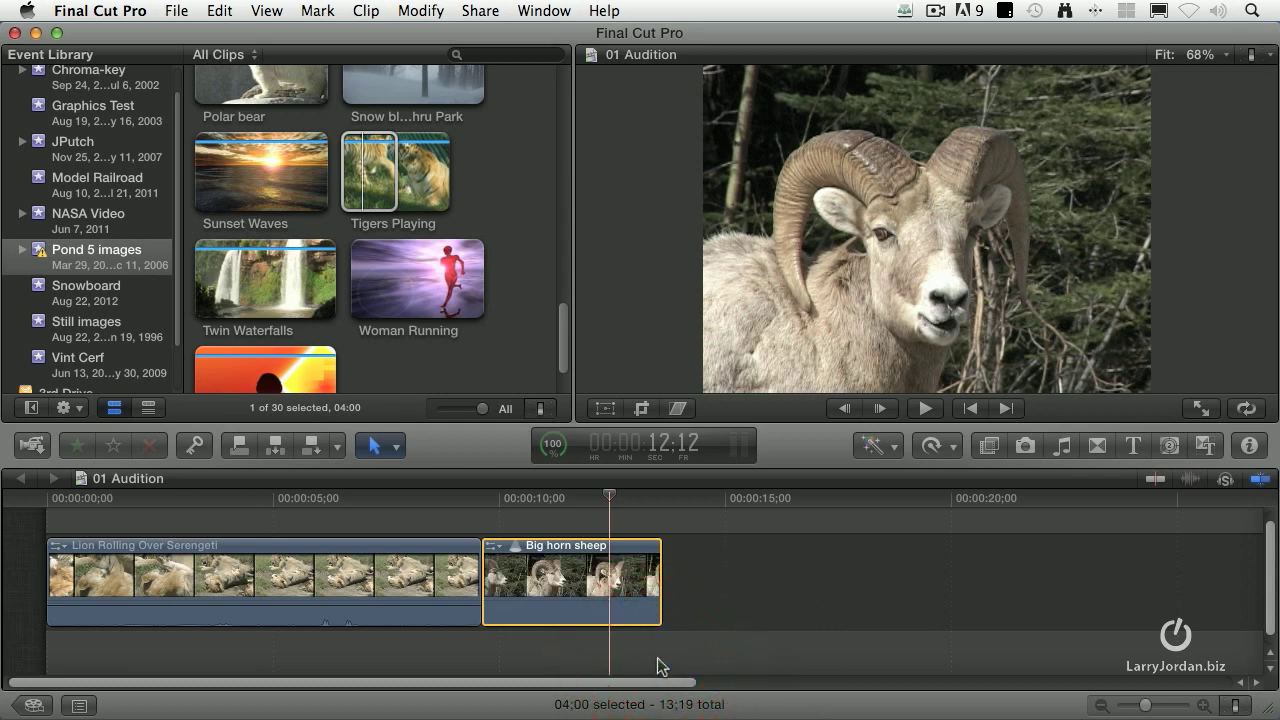
key(y)
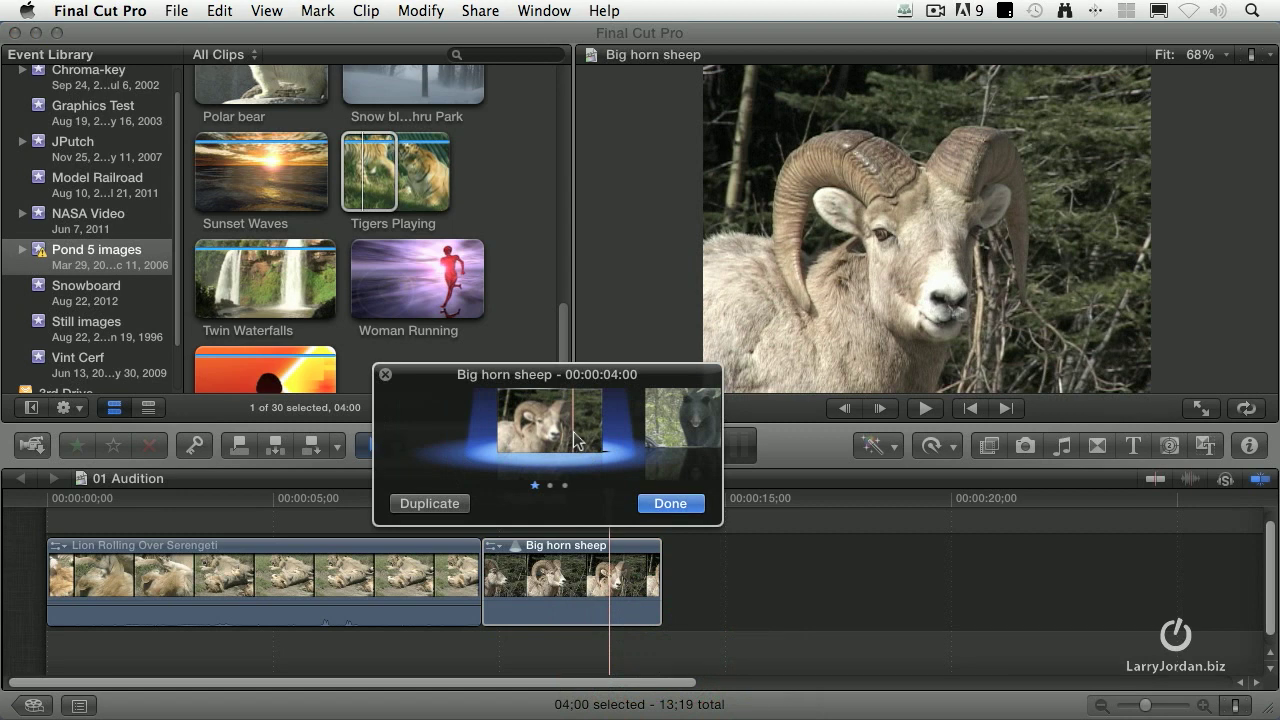
key(Right)
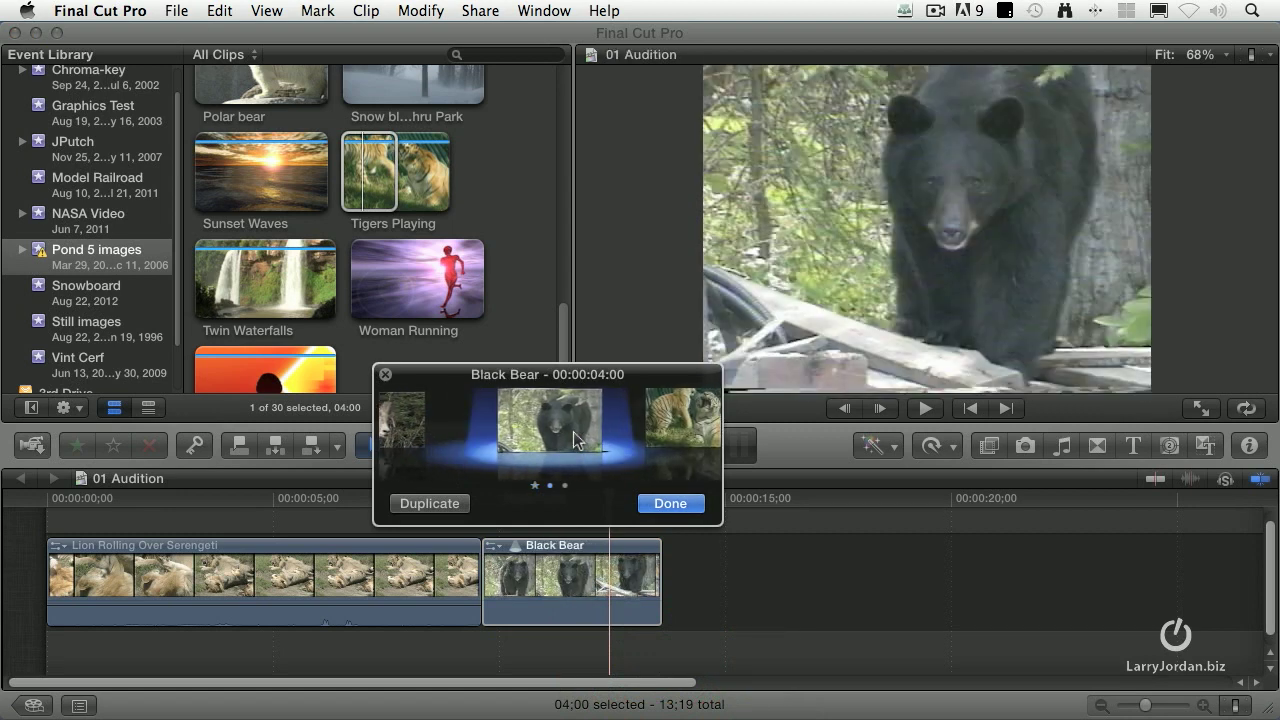
key(Right)
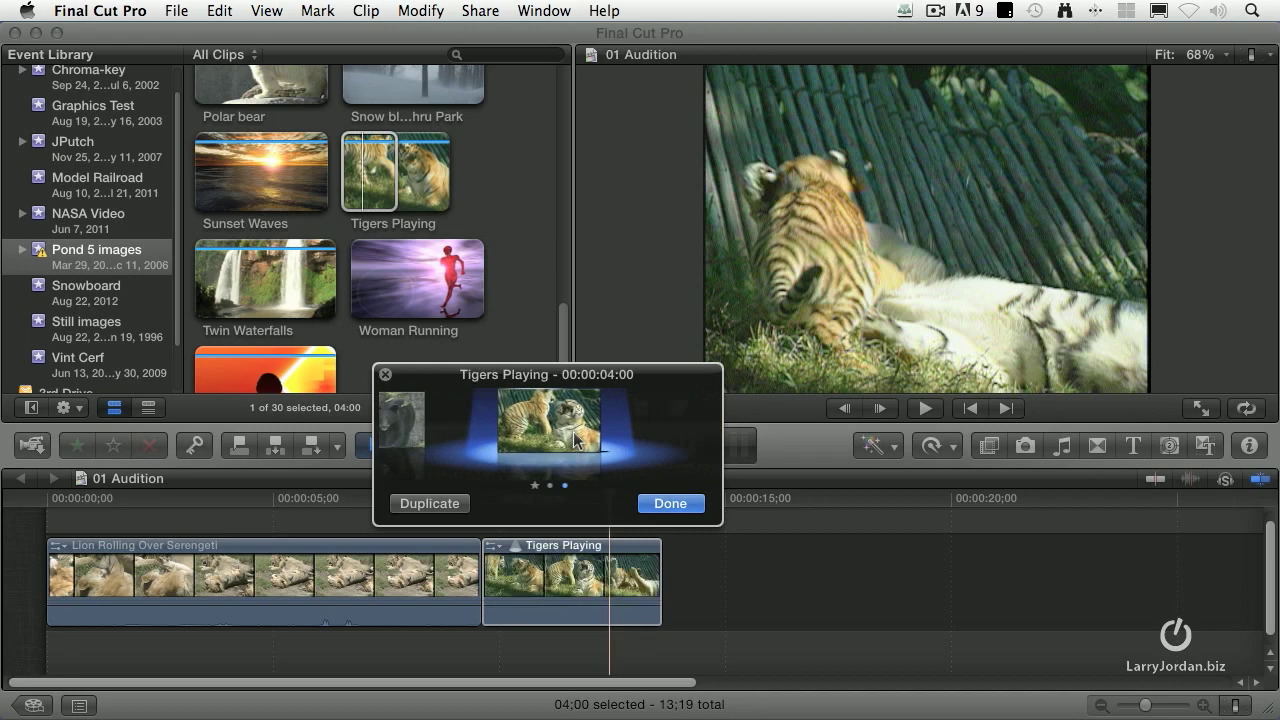
key(Left)
key(Left)
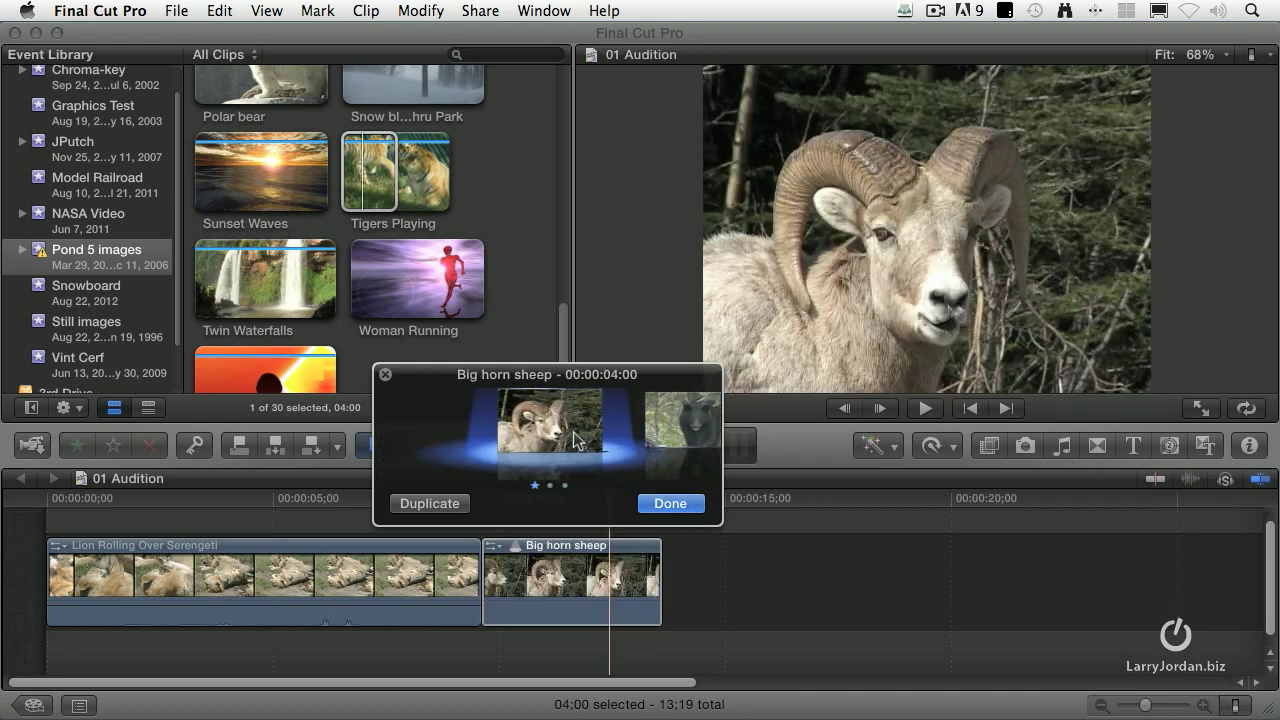
key(Right)
key(Right)
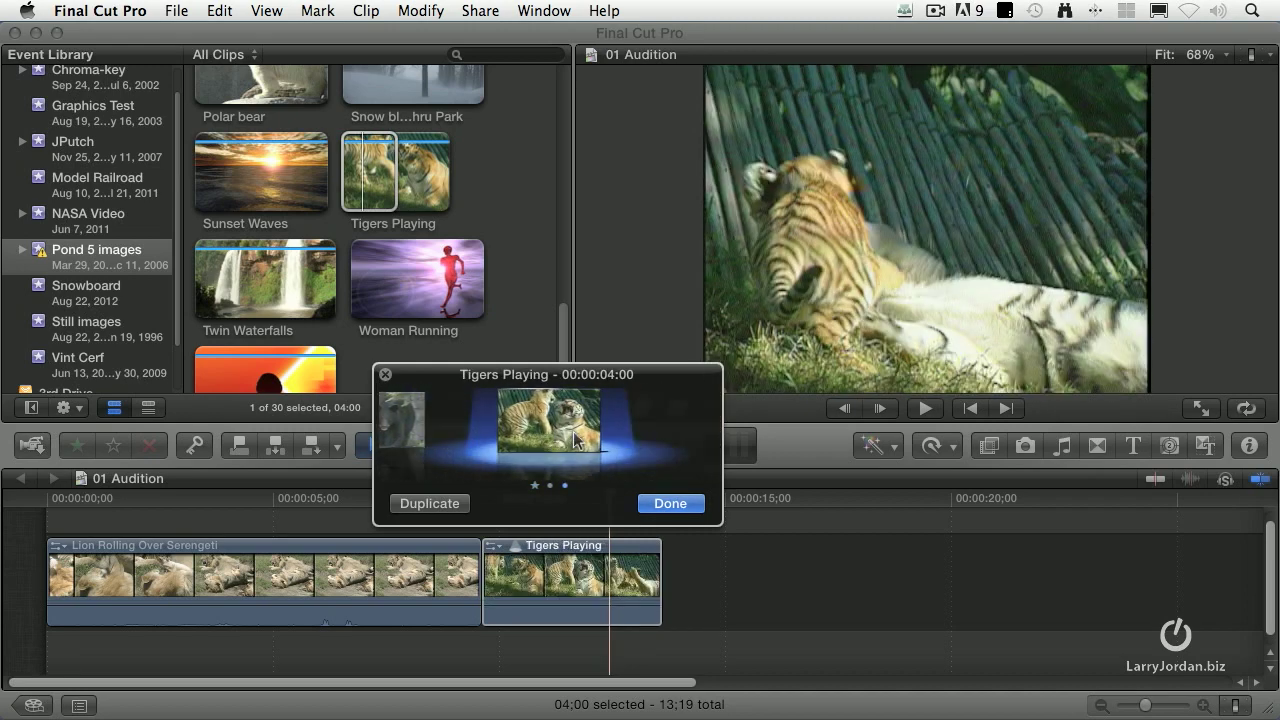
Step: Preview Tigers Playing in context and accept it as the audition pick
key(space)
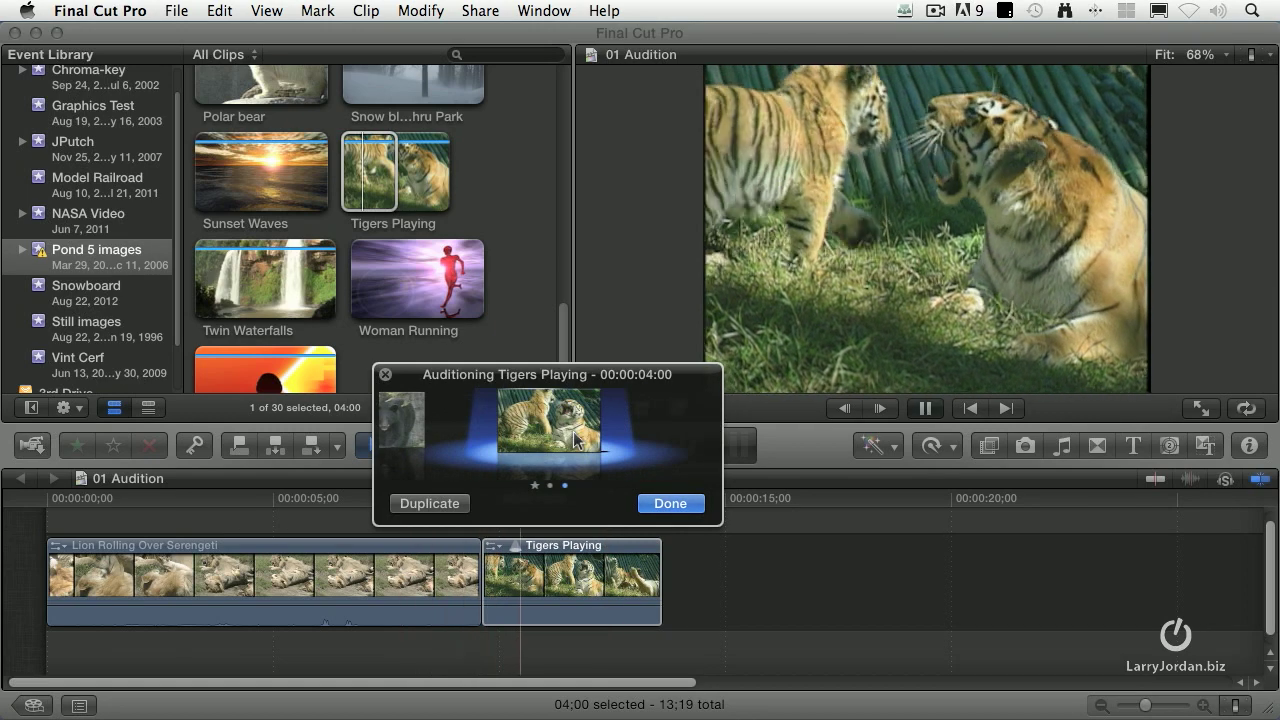
key(space)
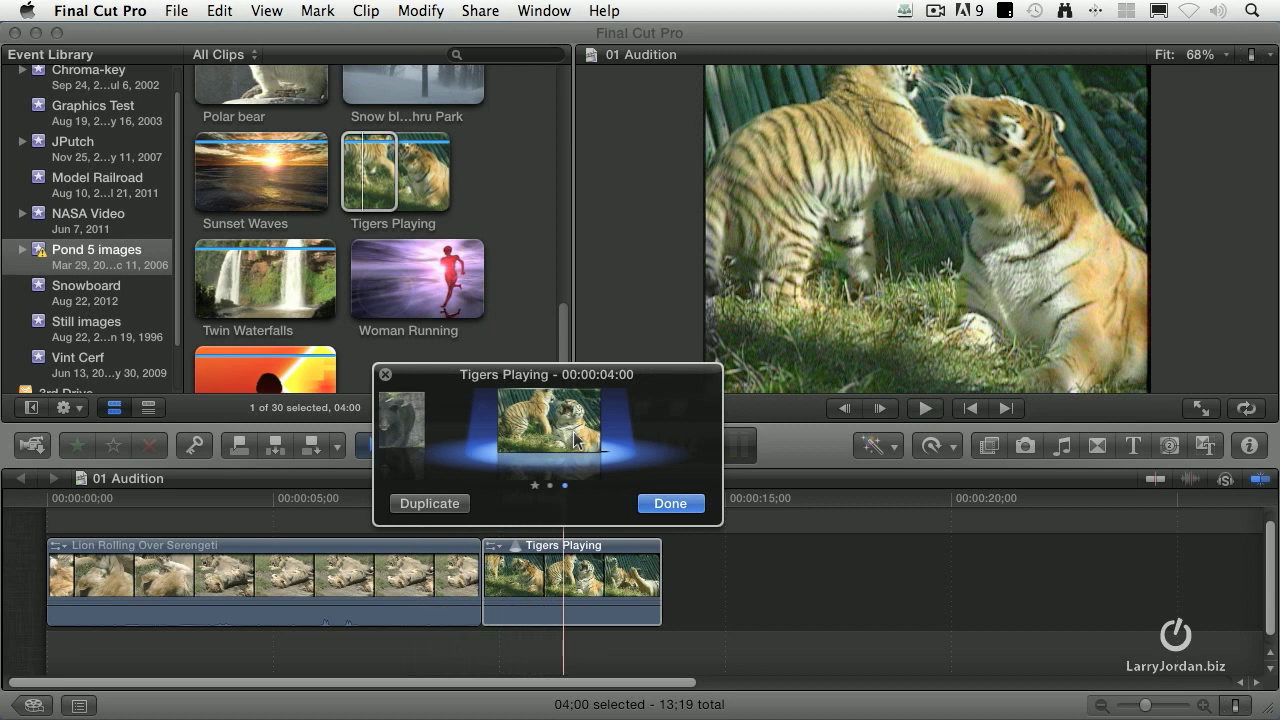
click(690, 503)
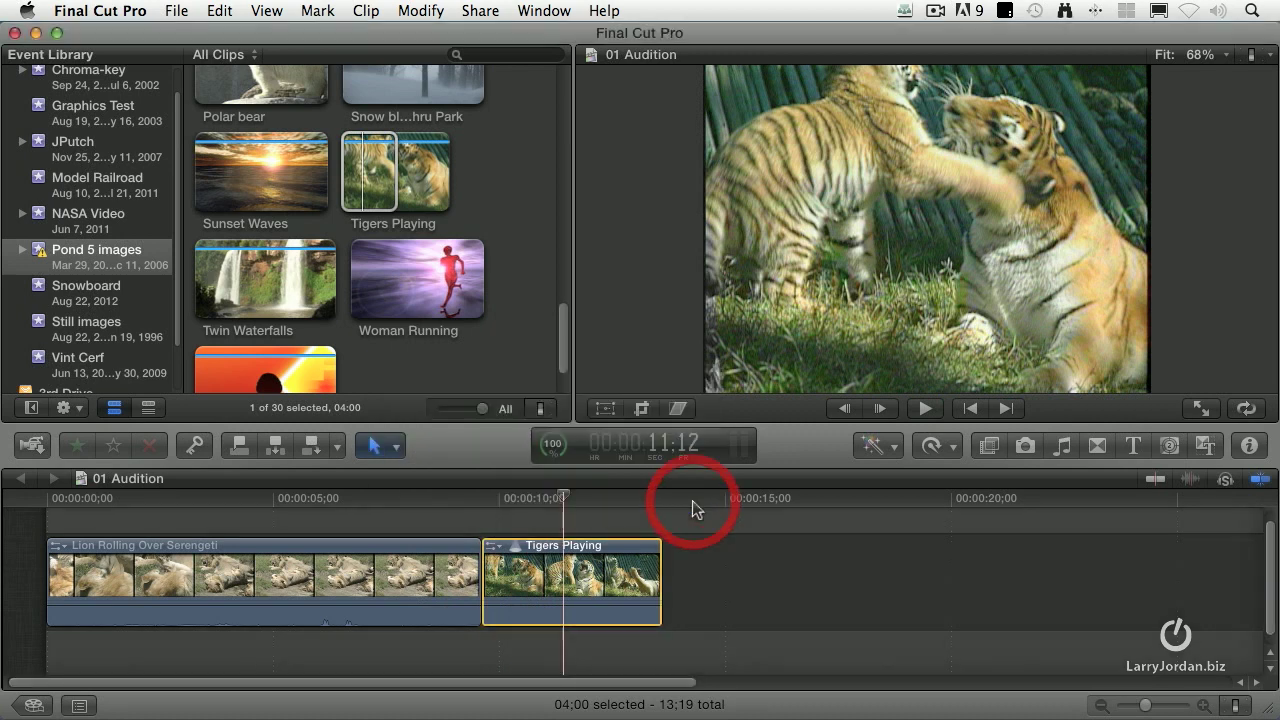
Step: Finalize the audition with Clip > Audition > Finalize Audition
click(416, 8)
mouse_move(366, 10)
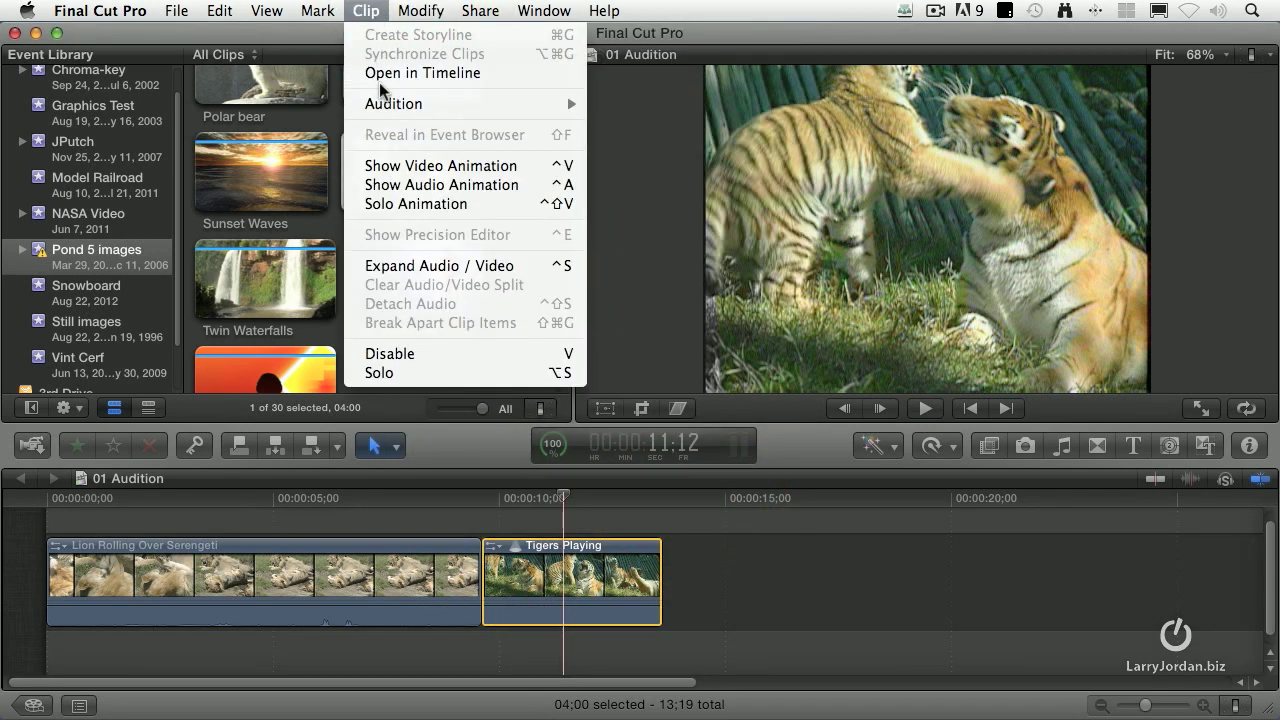
mouse_move(385, 104)
click(722, 280)
Step: Play from about 7 seconds in the lion clip into Tigers Playing
click(366, 498)
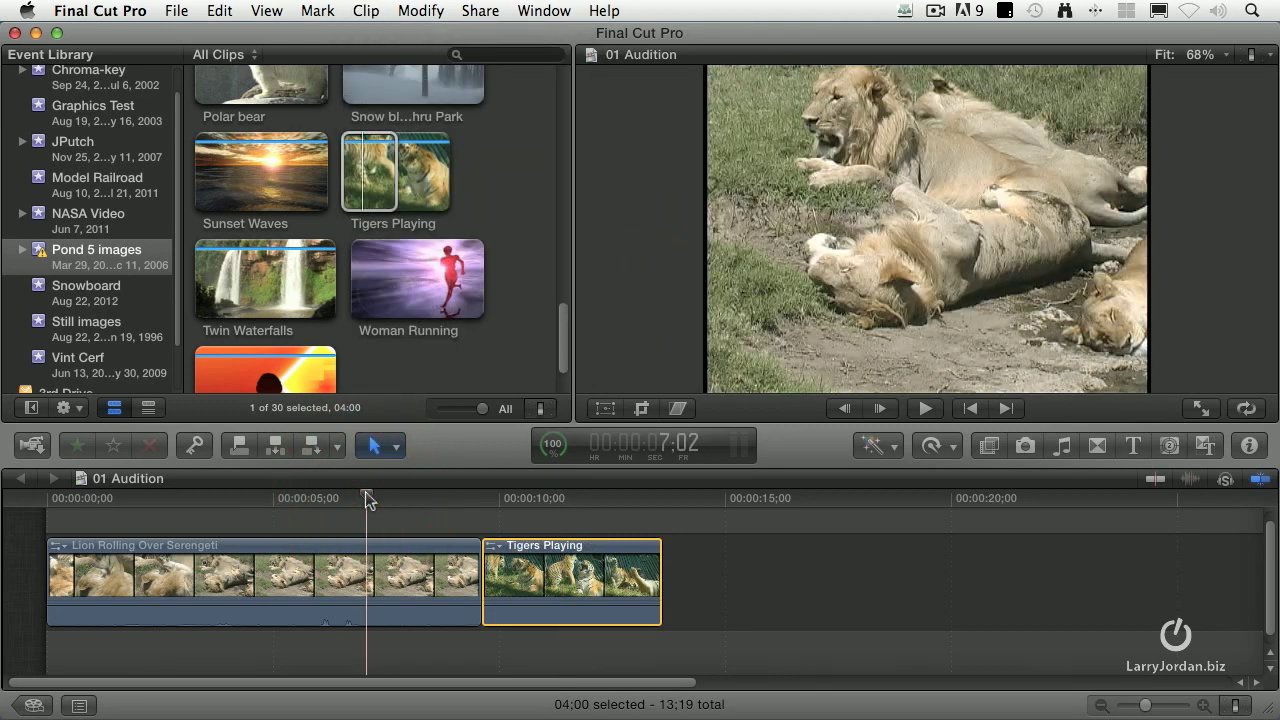
key(space)
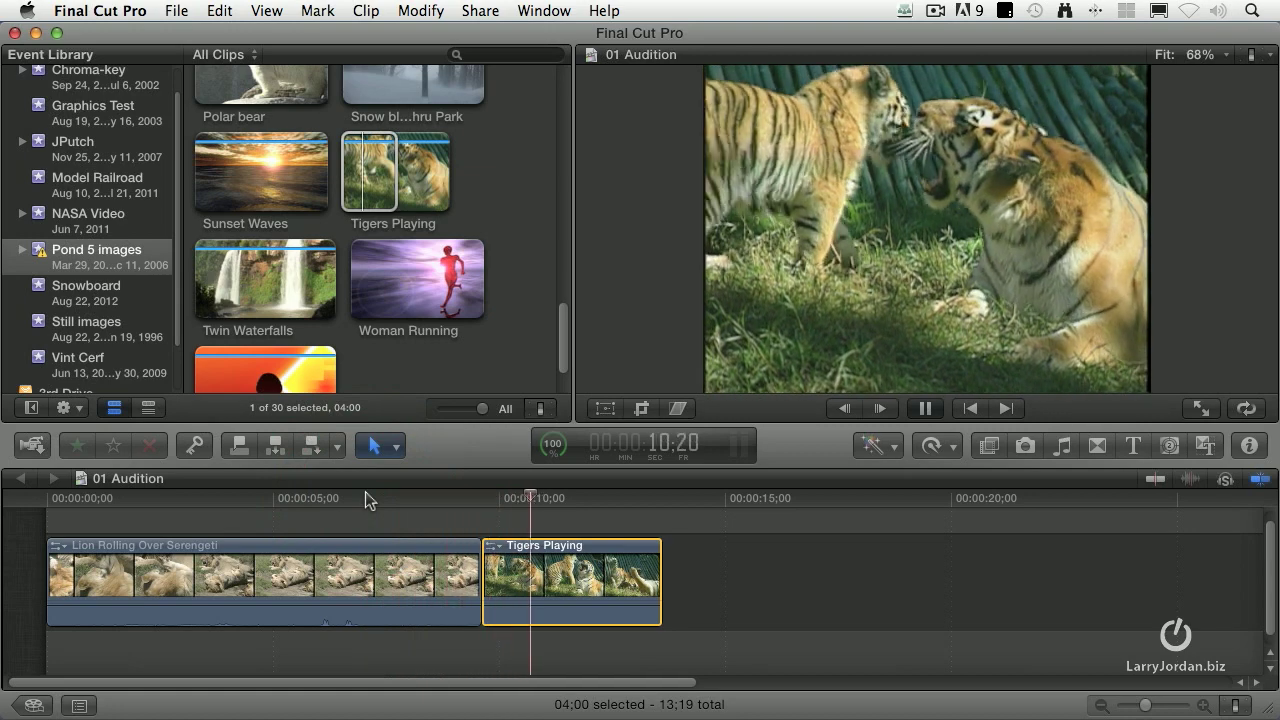
key(space)
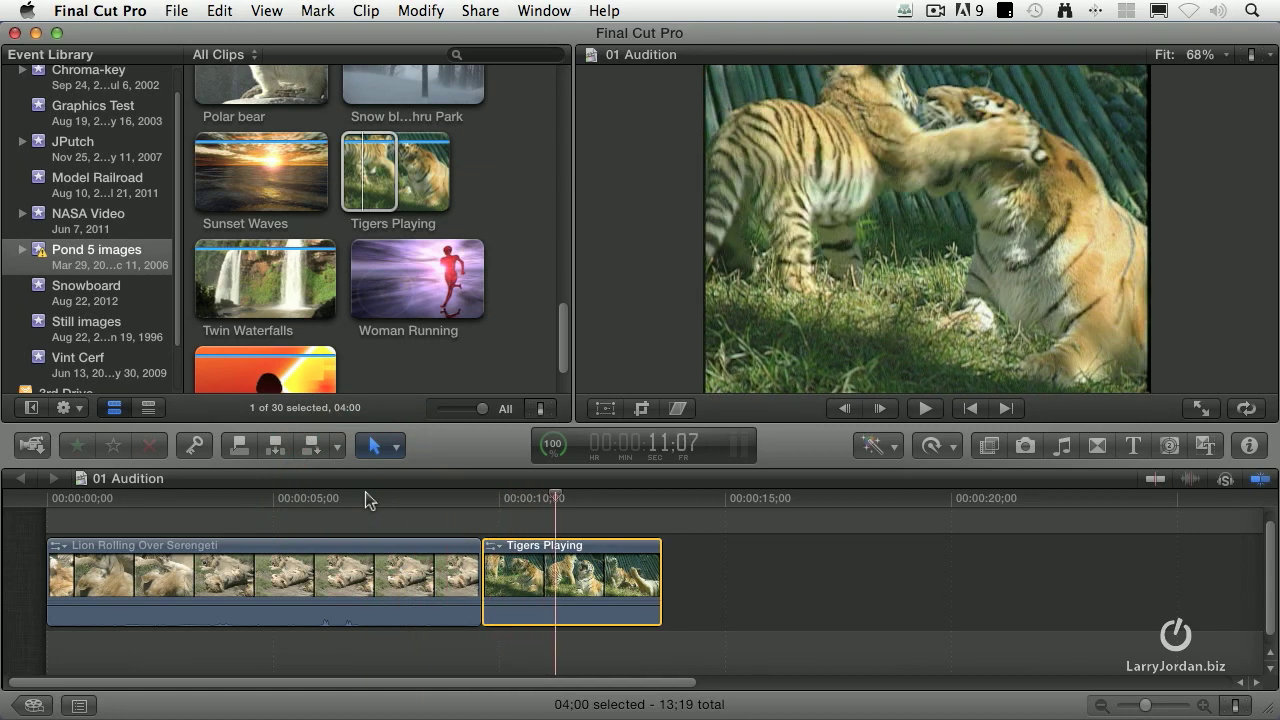